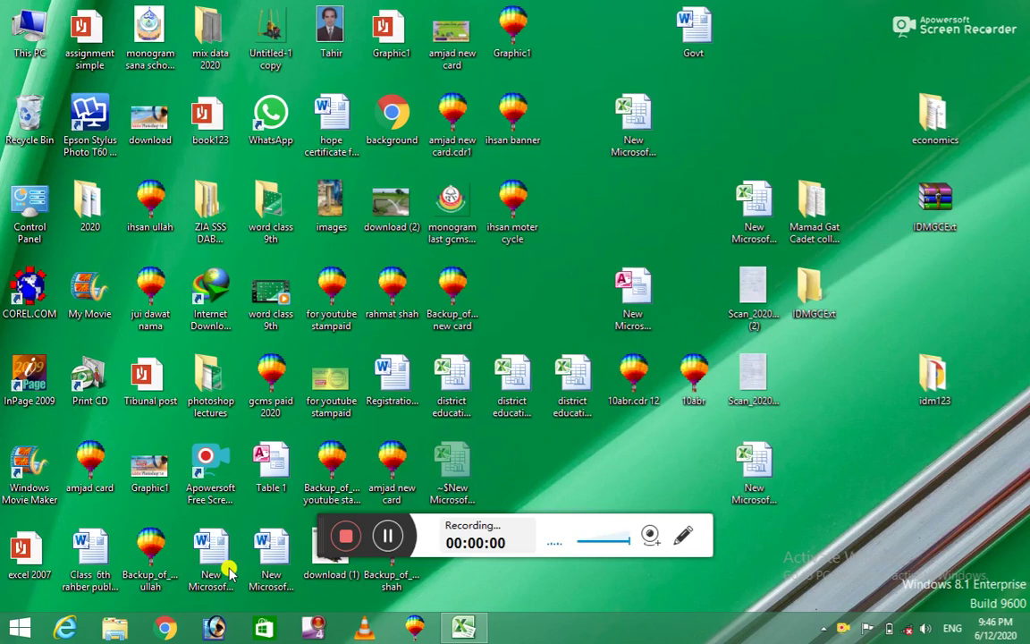
# Restore the blank Excel workbook with the Insert ribbon showing
pyautogui.click(463, 626)
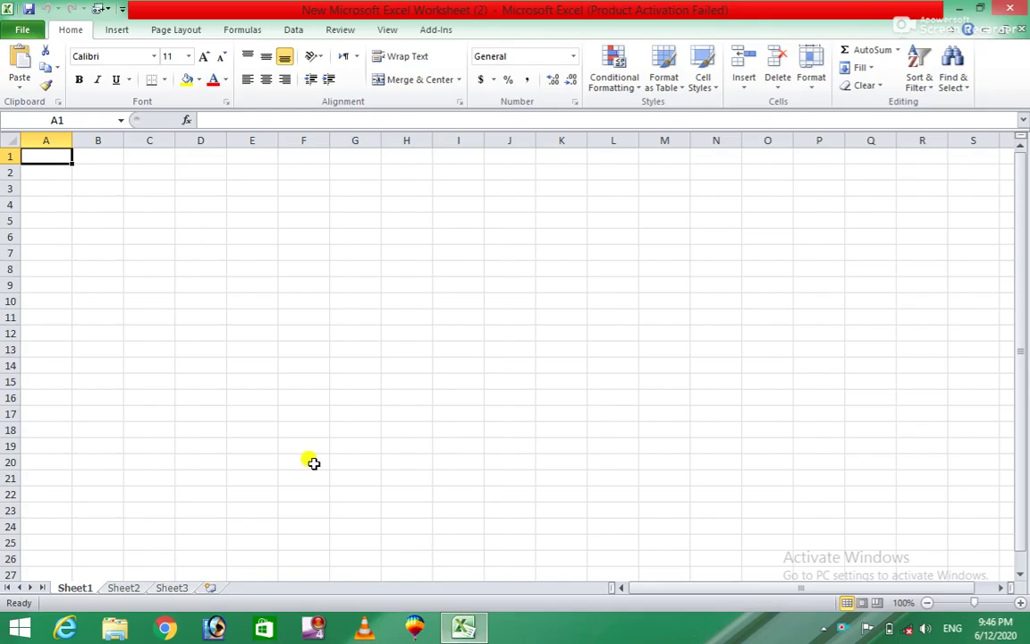
pyautogui.click(112, 37)
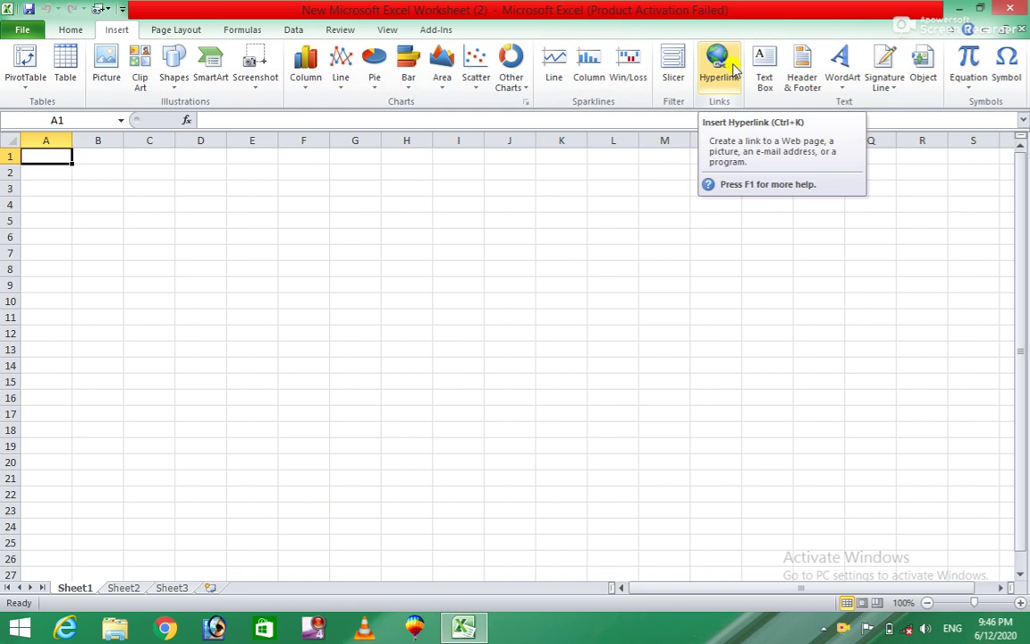
# Enter the labels website, file and document down cells B2:B4
pyautogui.click(98, 173)
pyautogui.write('website')
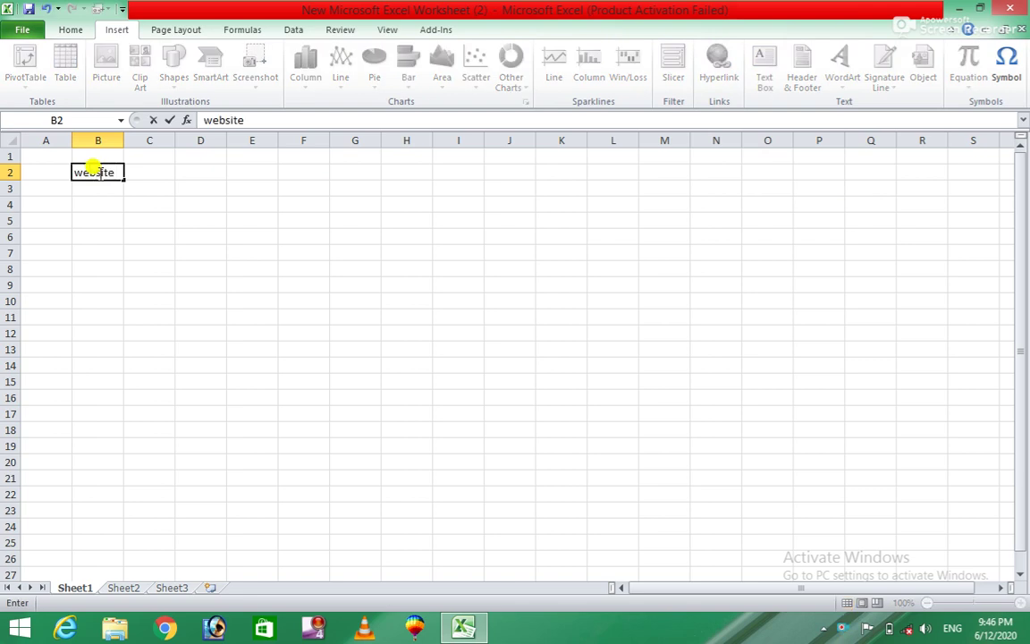
pyautogui.press('Return')
pyautogui.write('file')
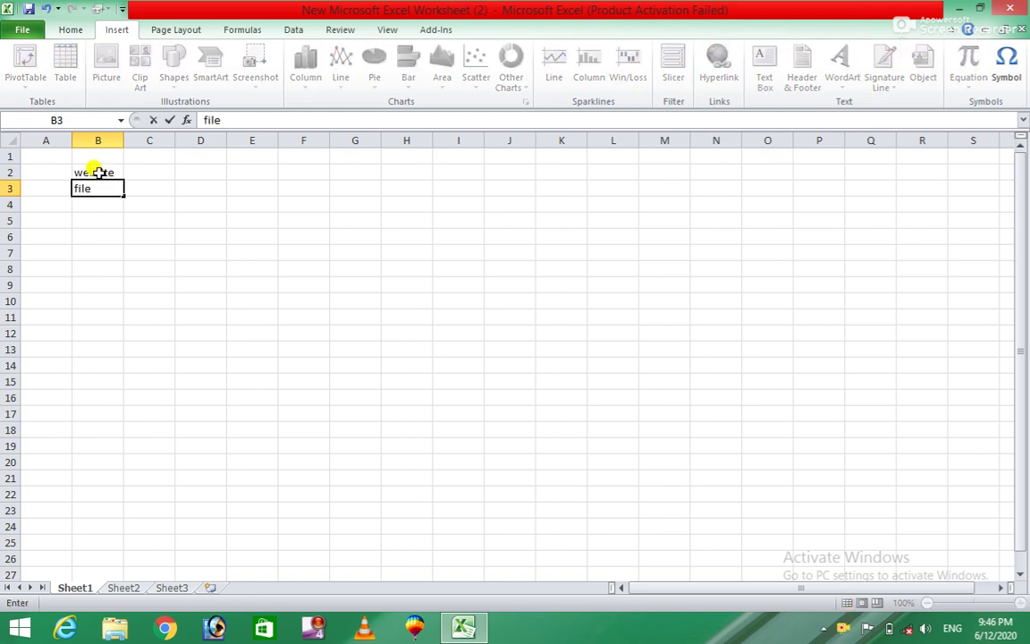
pyautogui.press('Return')
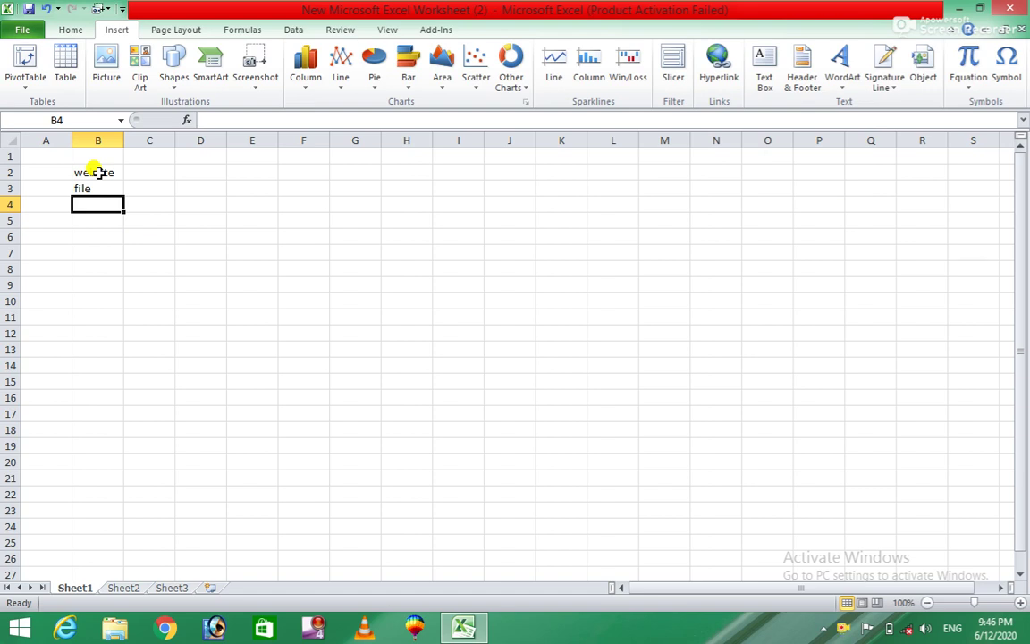
pyautogui.write('document')
pyautogui.press('F2')
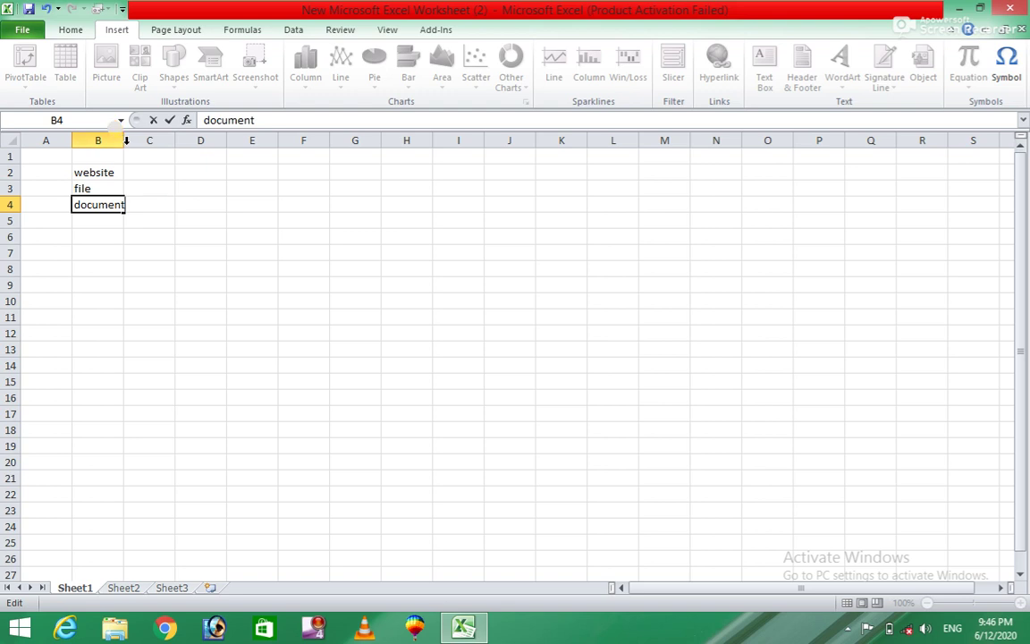
pyautogui.click(109, 172)
# Widen column B and set the three labels to 20-point font
pyautogui.moveTo(129, 140); pyautogui.dragTo(178, 140)
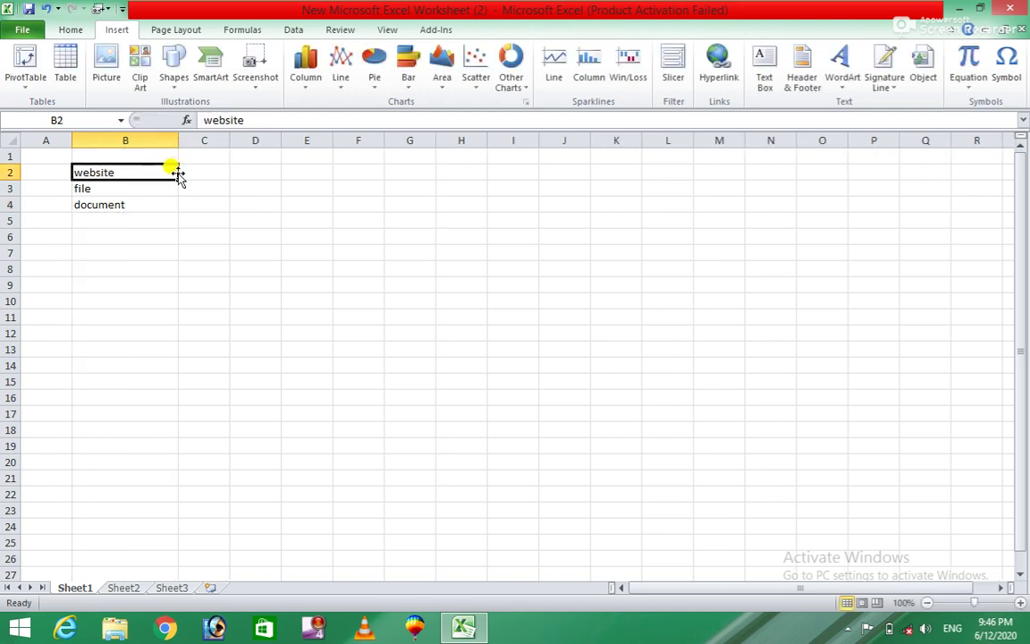
pyautogui.moveTo(145, 203); pyautogui.dragTo(104, 170)
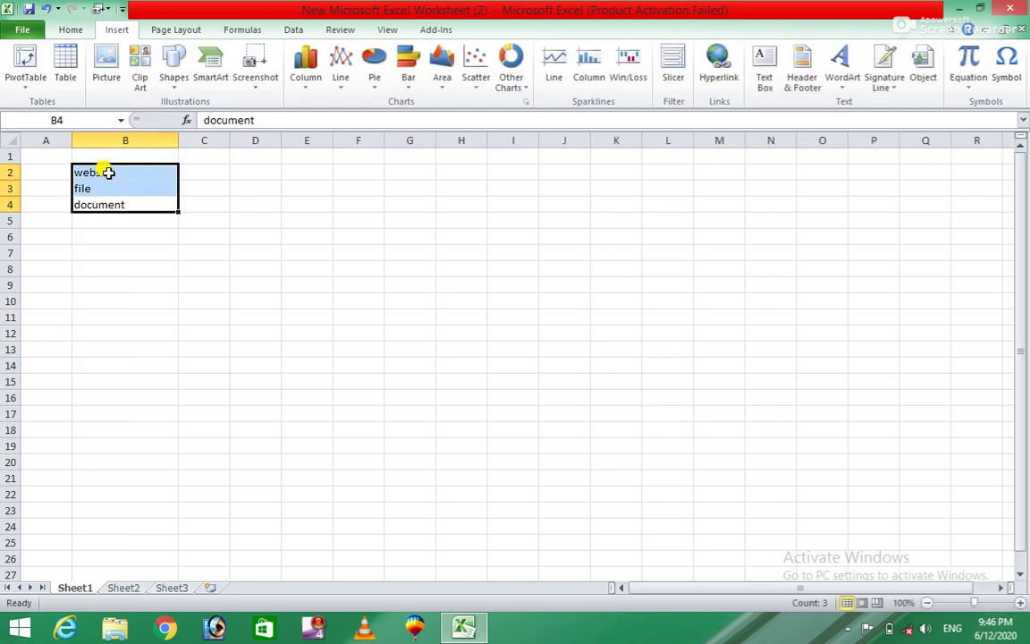
pyautogui.click(70, 30)
pyautogui.click(188, 57)
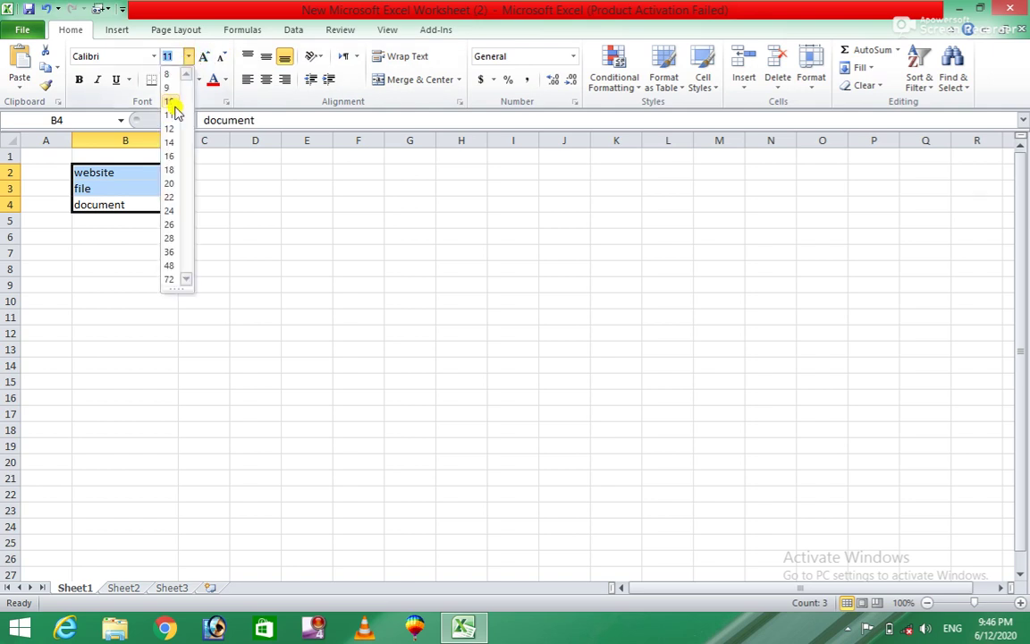
pyautogui.click(175, 185)
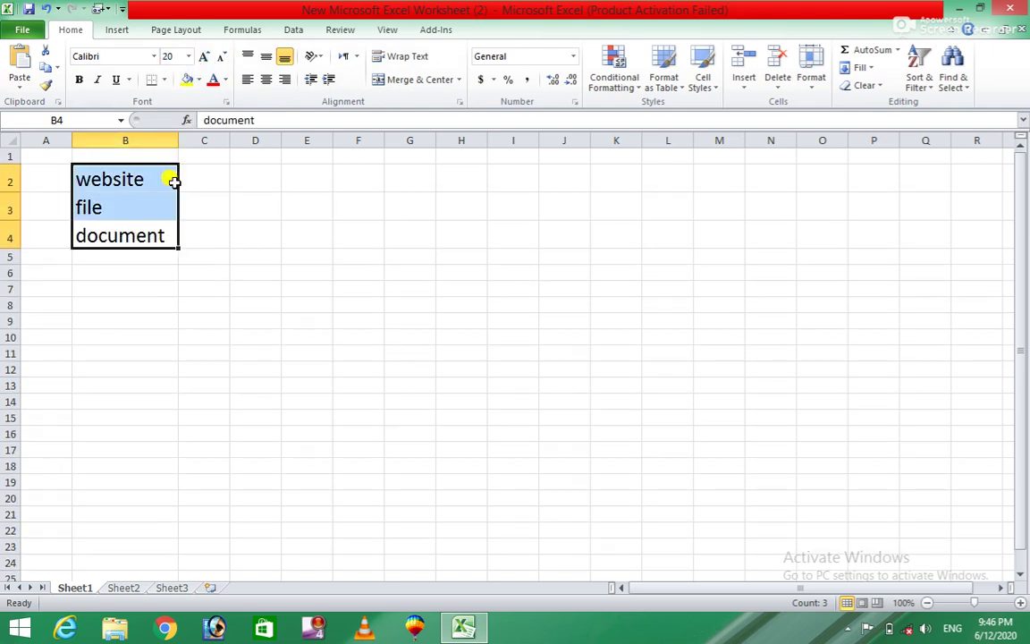
pyautogui.click(207, 183)
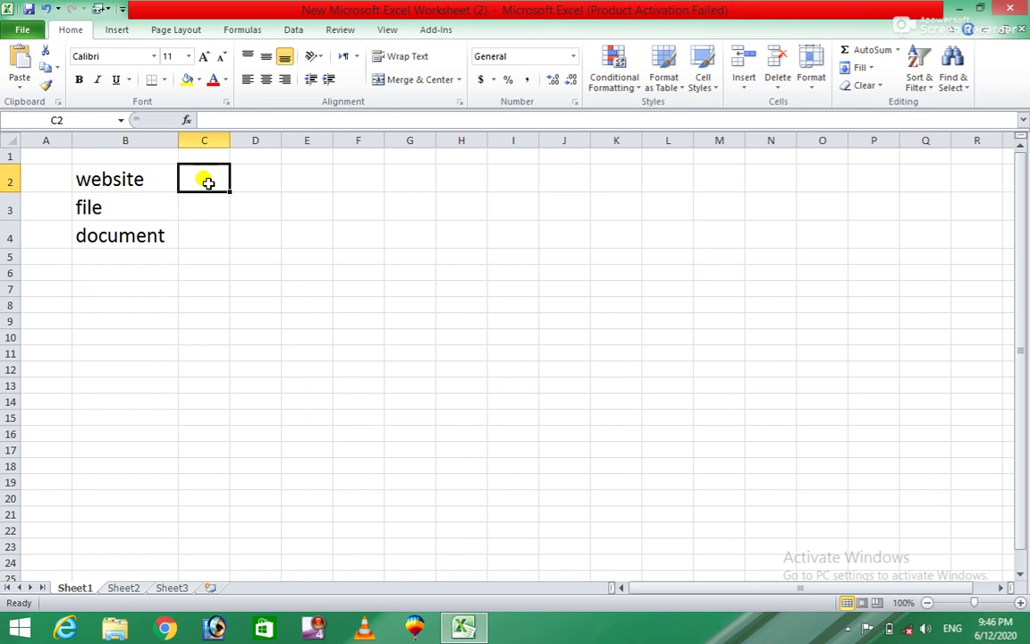
pyautogui.click(116, 30)
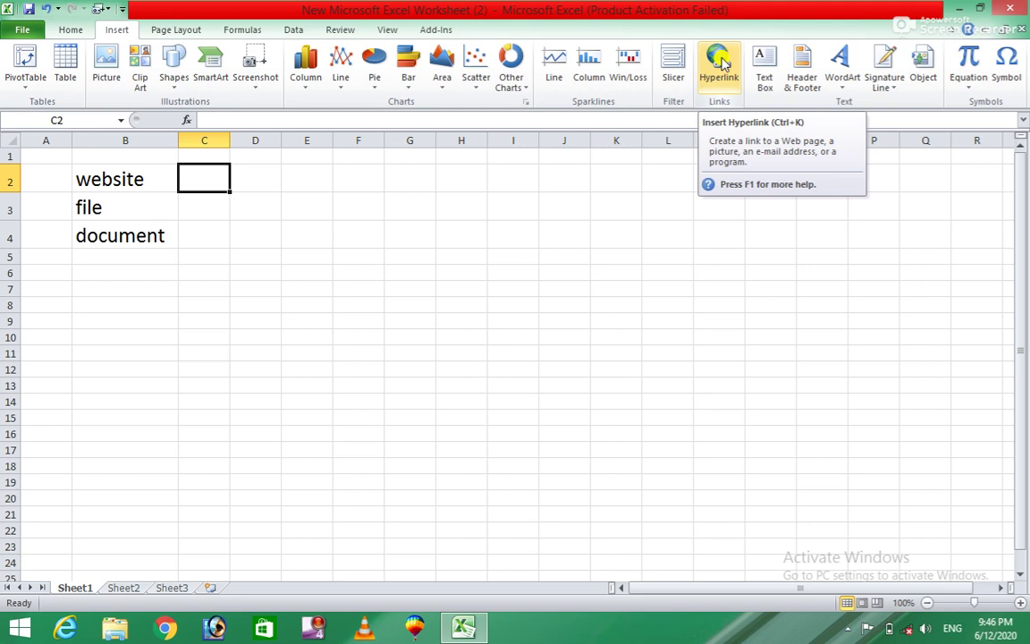
pyautogui.click(720, 64)
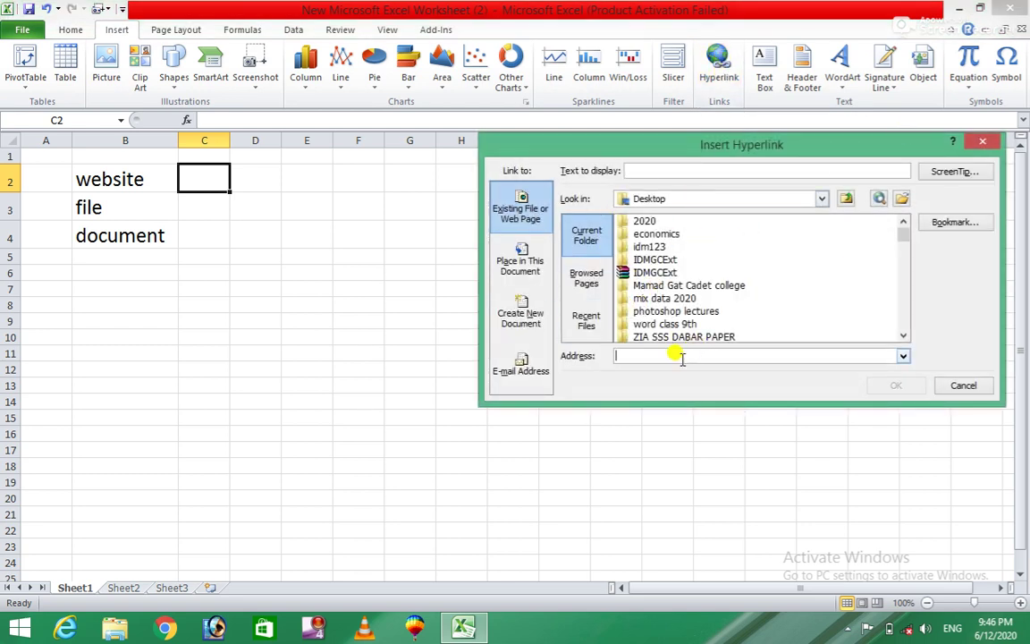
pyautogui.write('ww.gmai')
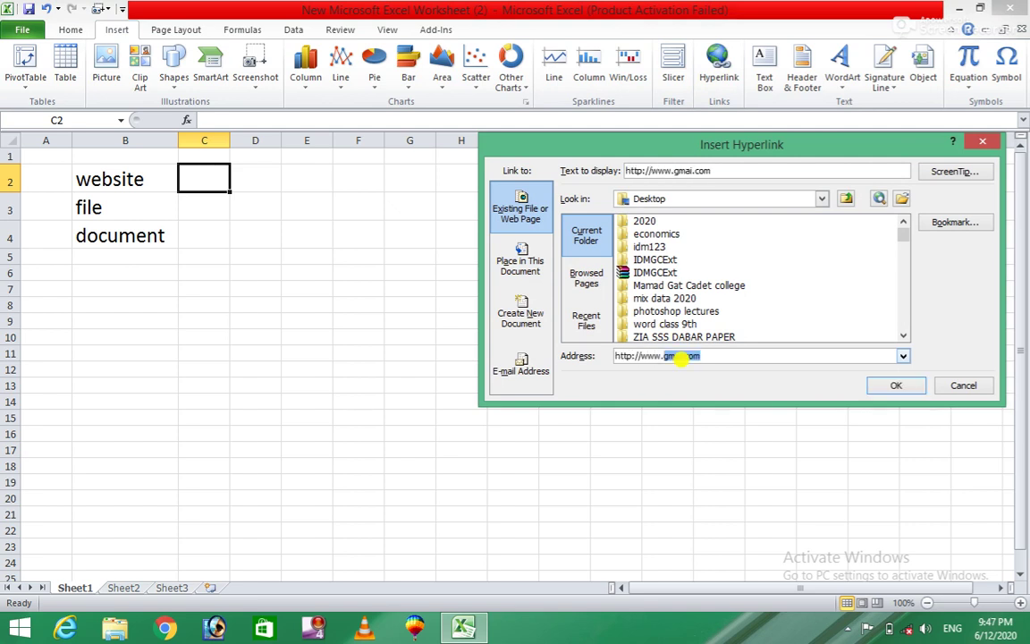
pyautogui.write('l.')
pyautogui.click(899, 385)
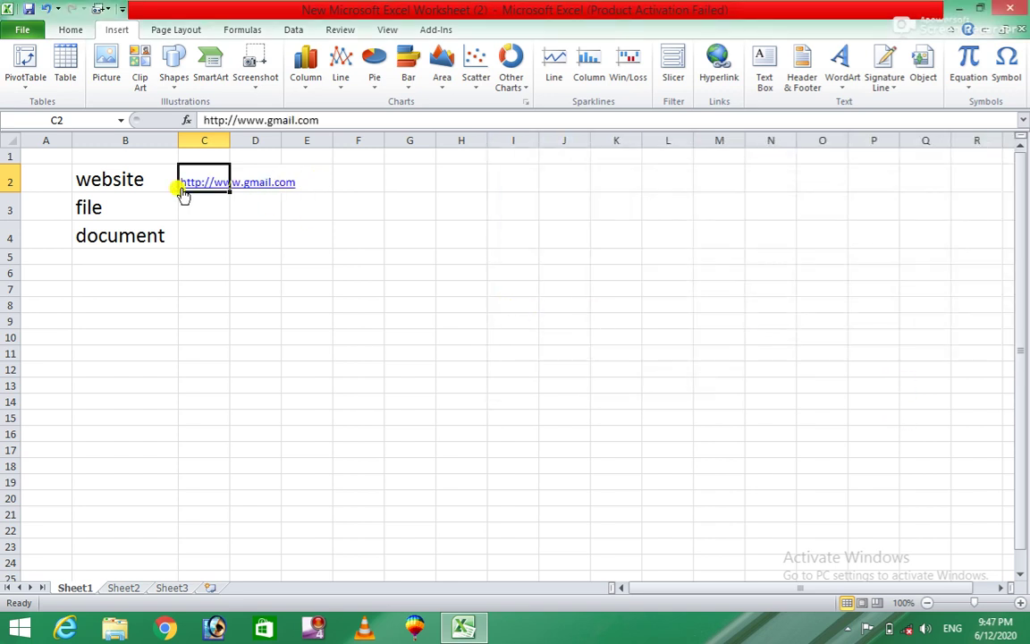
pyautogui.click(241, 172)
pyautogui.click(317, 173)
pyautogui.click(361, 178)
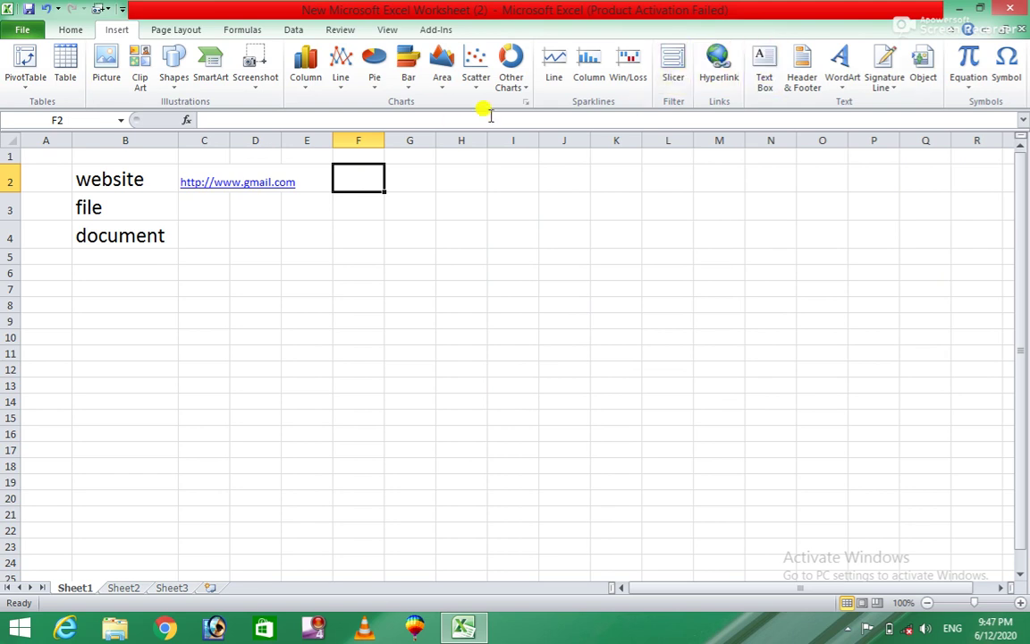
pyautogui.rightClick(357, 174)
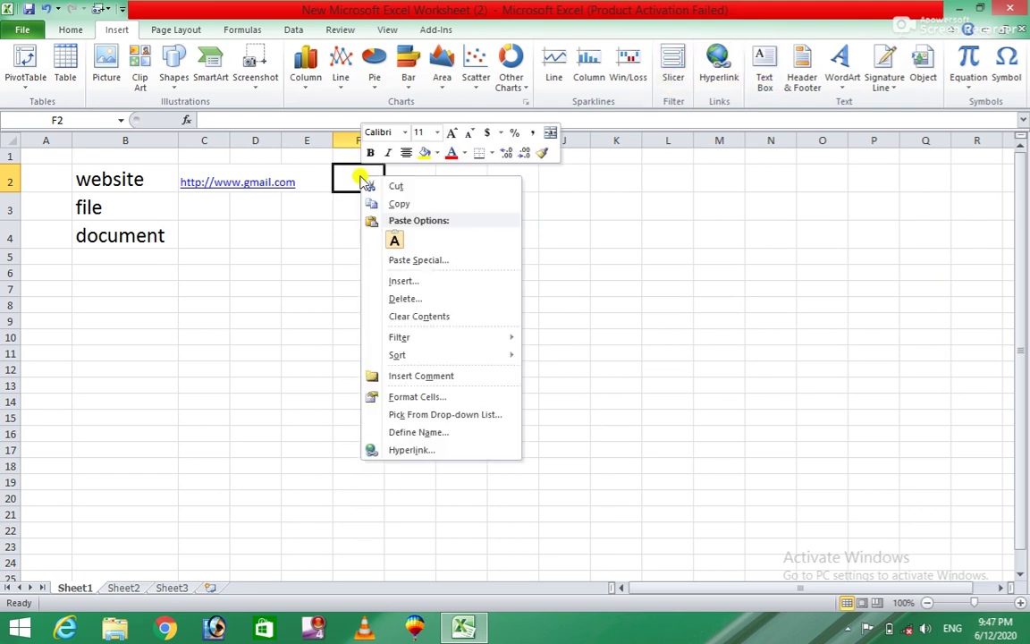
pyautogui.click(414, 452)
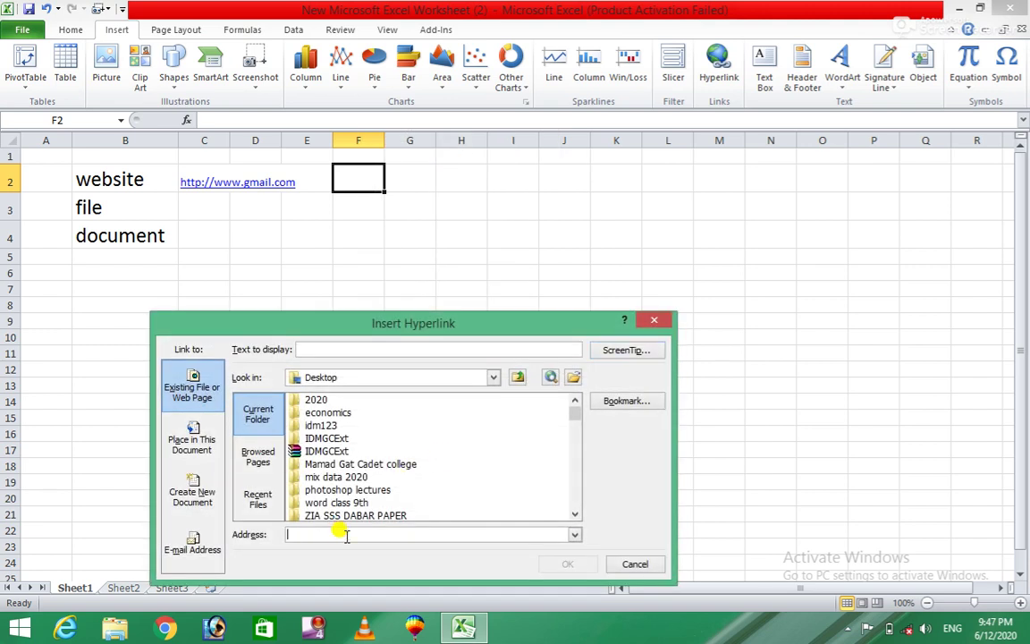
pyautogui.write('www.gmail.com')
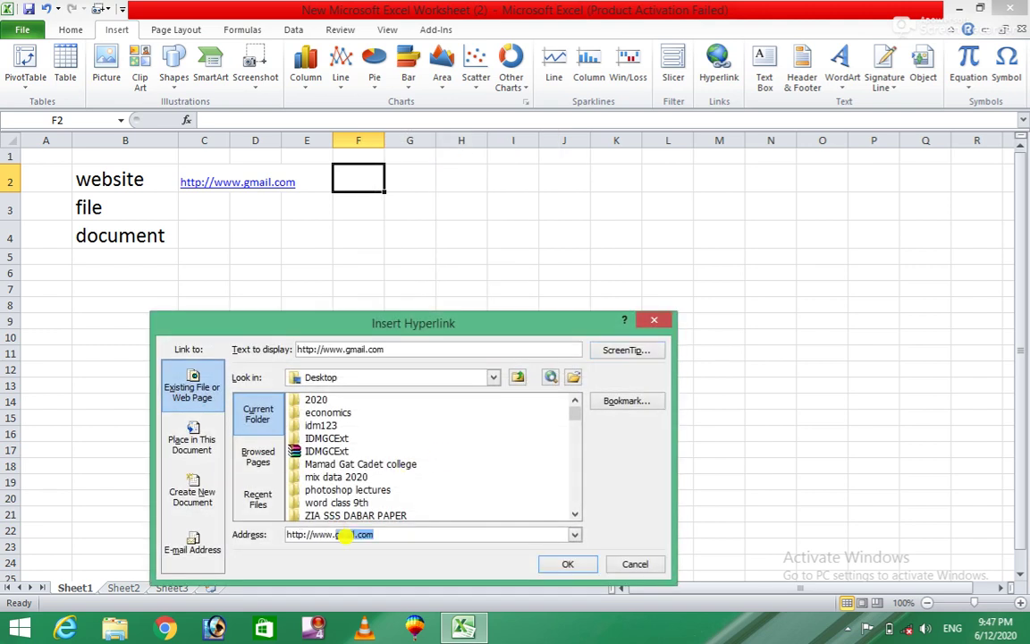
pyautogui.write('oogle.com')
pyautogui.click(575, 563)
pyautogui.click(492, 178)
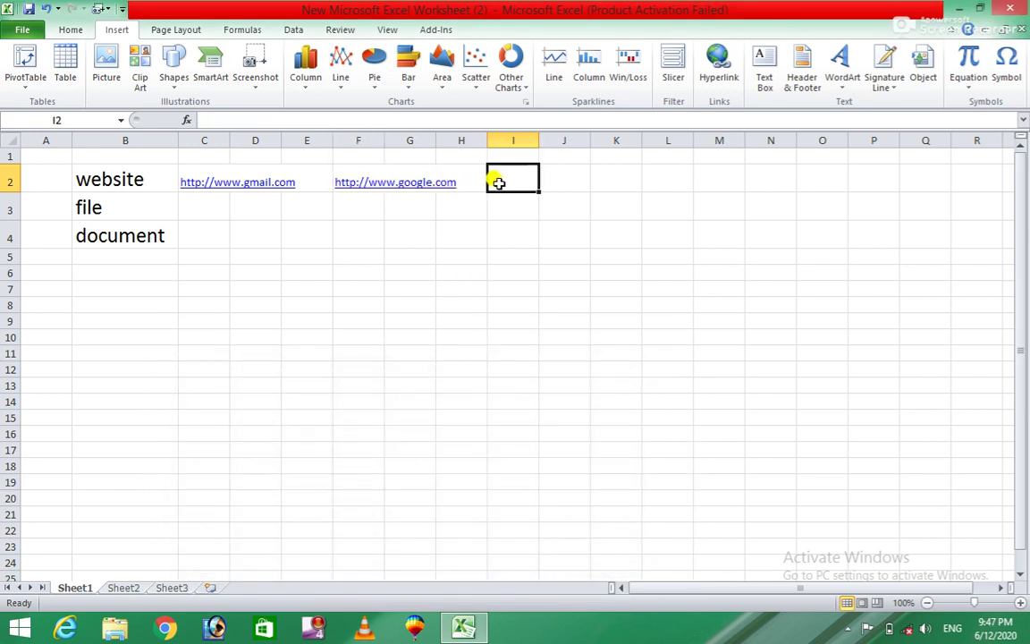
pyautogui.rightClick(496, 181)
pyautogui.click(564, 458)
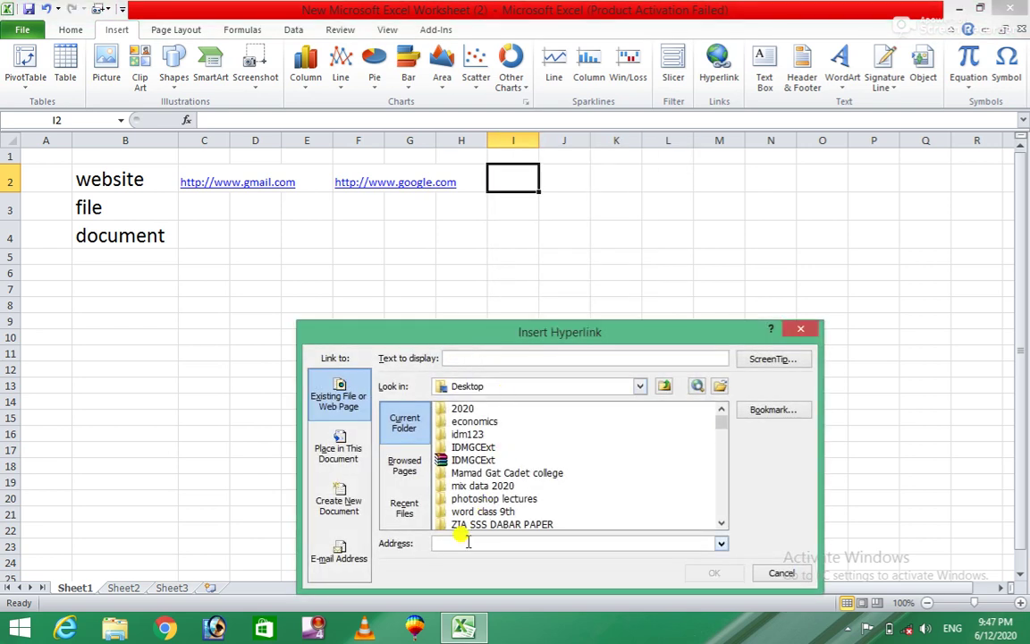
pyautogui.write('www.')
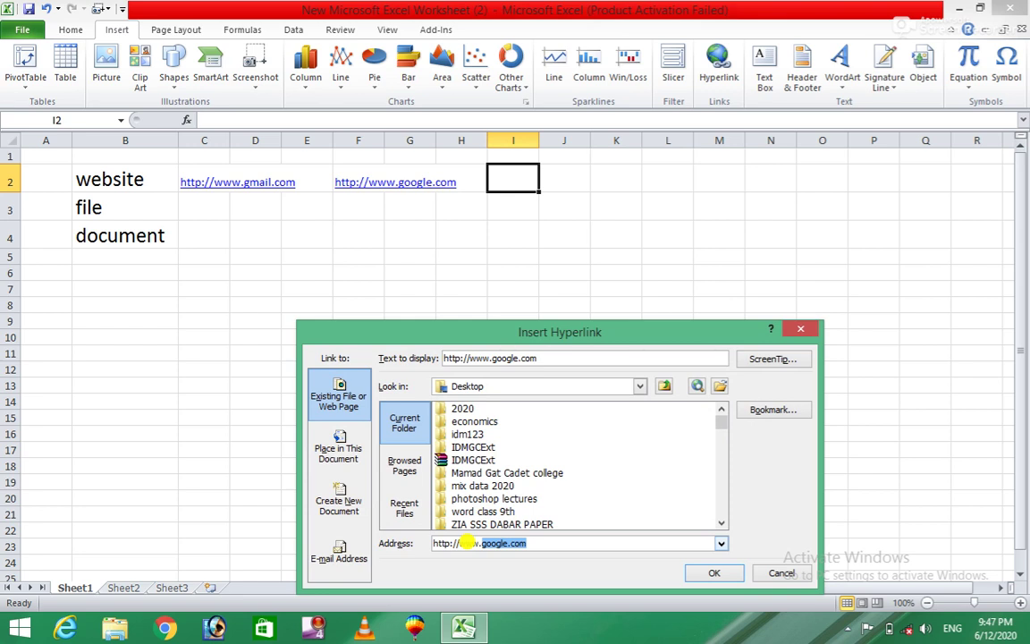
pyautogui.write('yahoo.com')
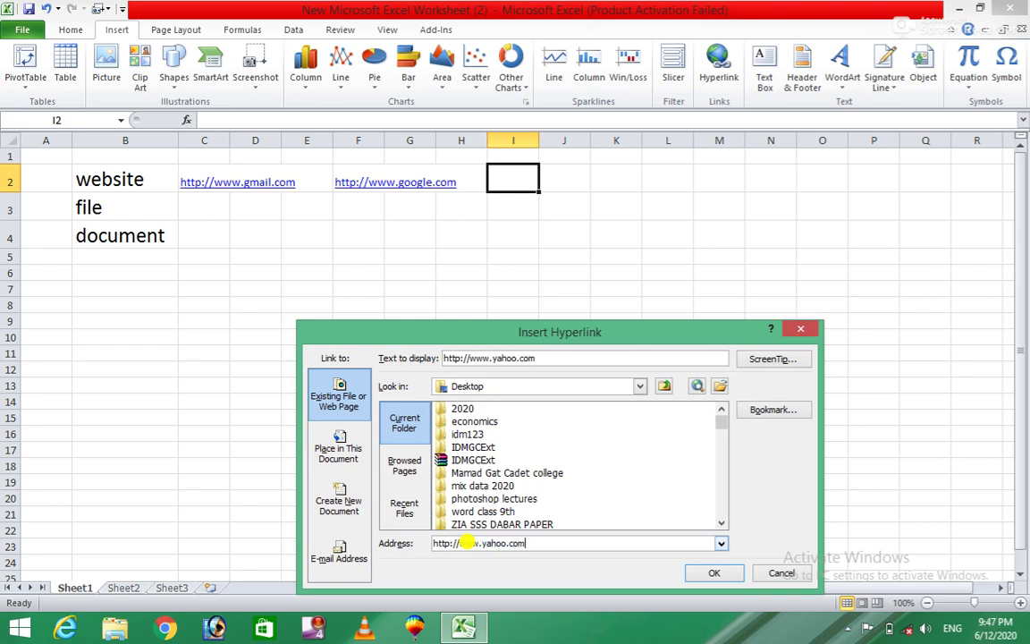
pyautogui.click(713, 573)
pyautogui.click(212, 208)
# Hyperlink cell C3 to the Excel folder inside photoshop lectures
pyautogui.rightClick(215, 210)
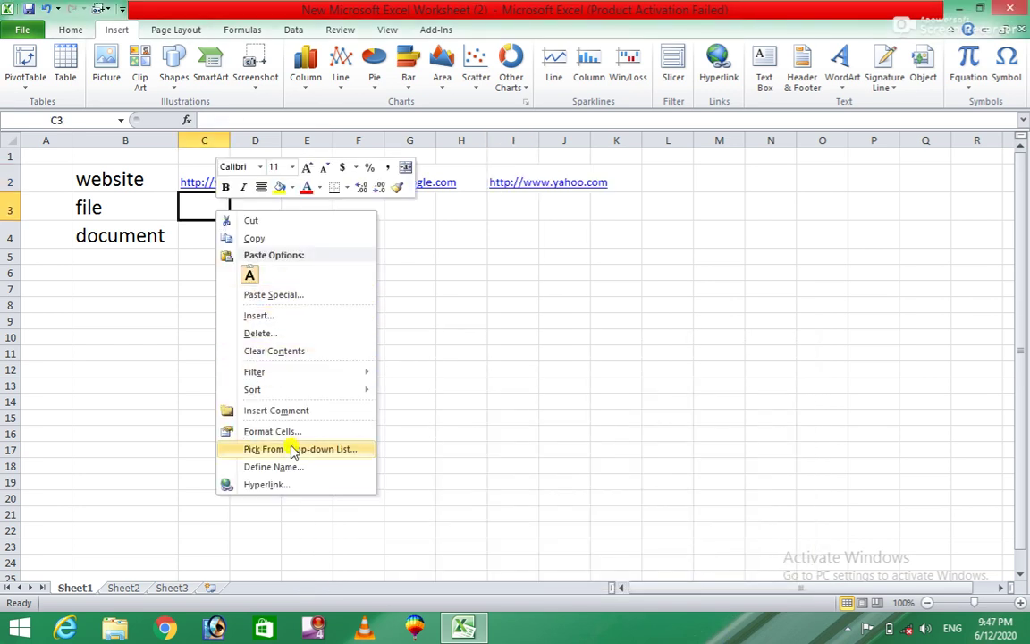
pyautogui.click(261, 485)
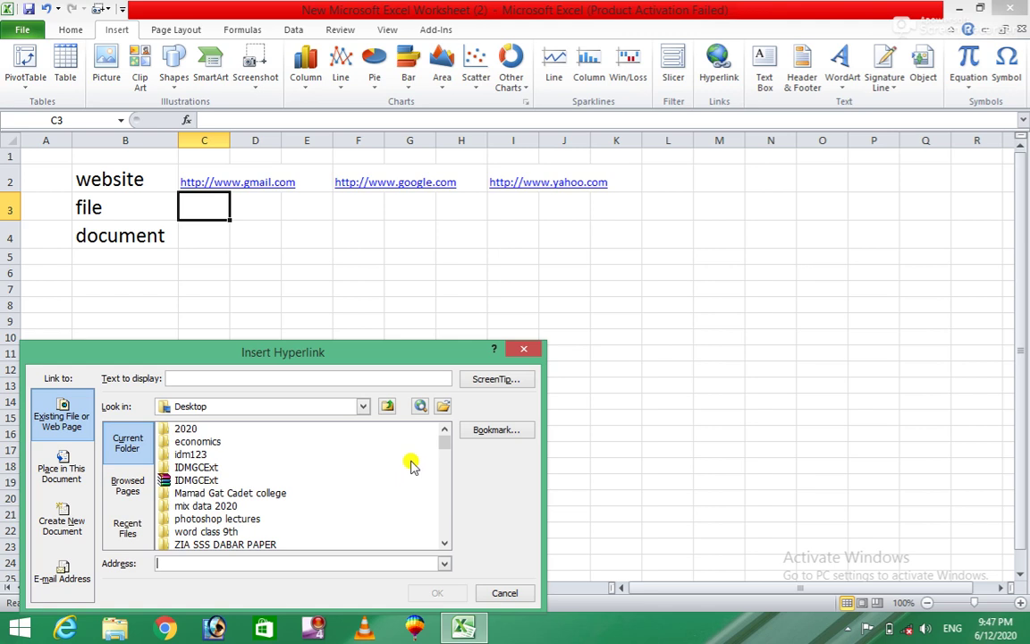
pyautogui.moveTo(445, 445)
pyautogui.mouseDown()
pyautogui.moveTo(445, 454)
pyautogui.moveTo(444, 444)
pyautogui.mouseUp()
pyautogui.moveTo(445, 439); pyautogui.dragTo(445, 448)
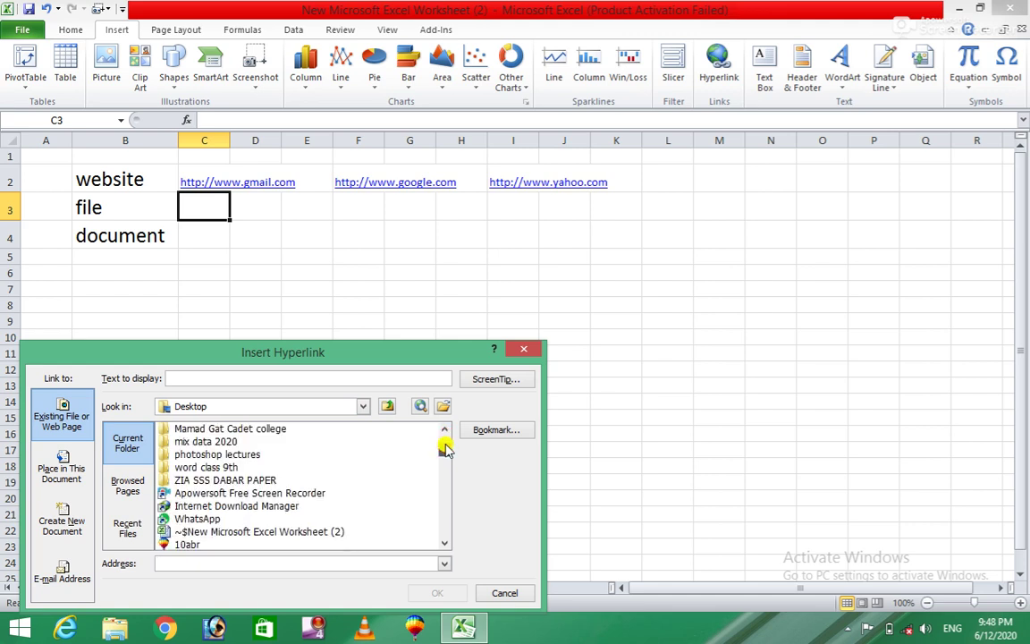
pyautogui.doubleClick(191, 455)
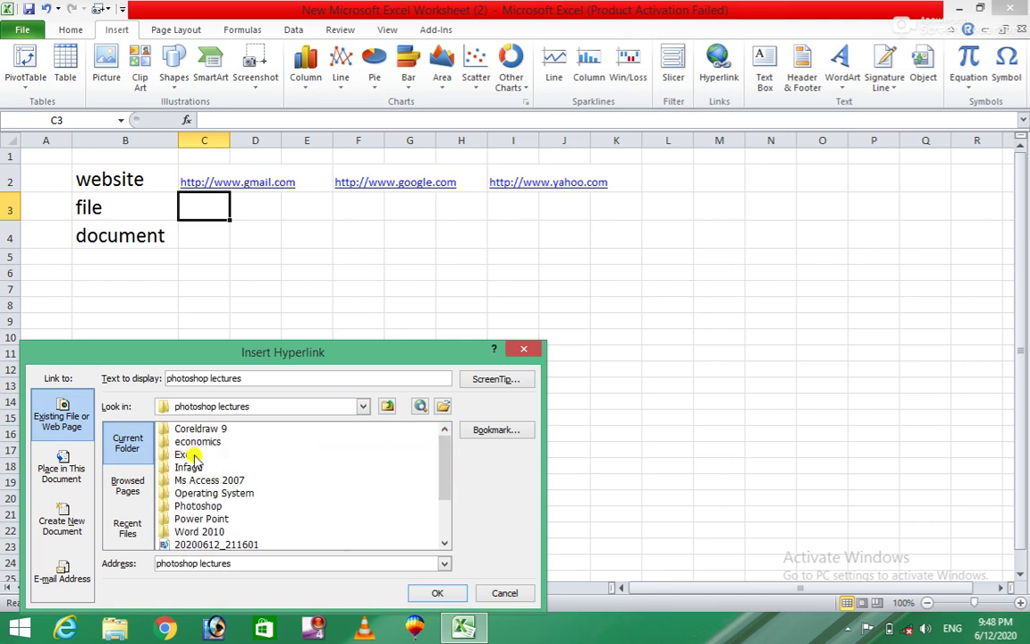
pyautogui.click(183, 454)
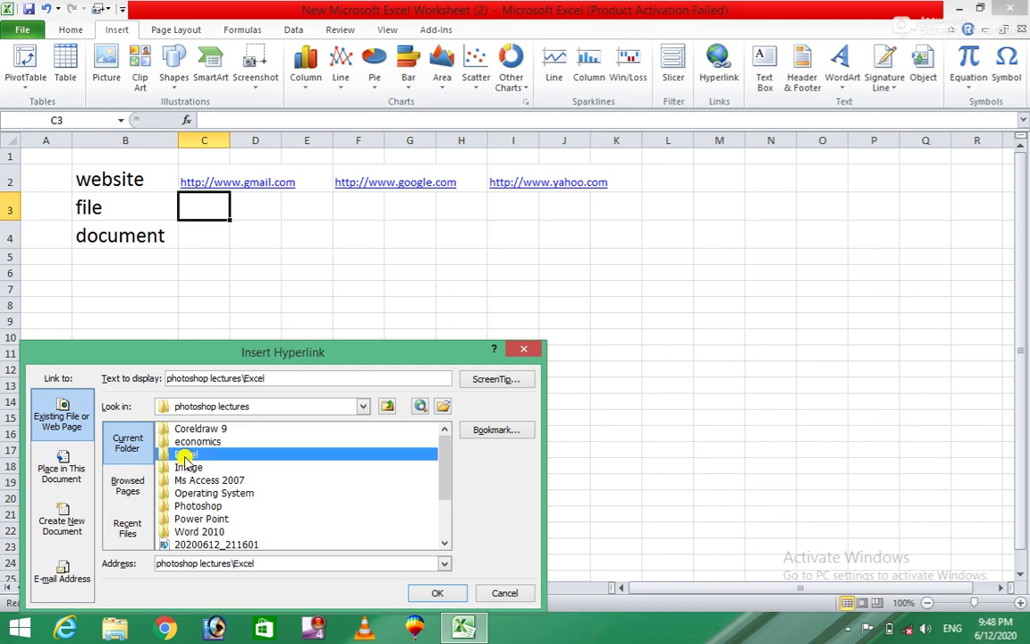
pyautogui.click(423, 593)
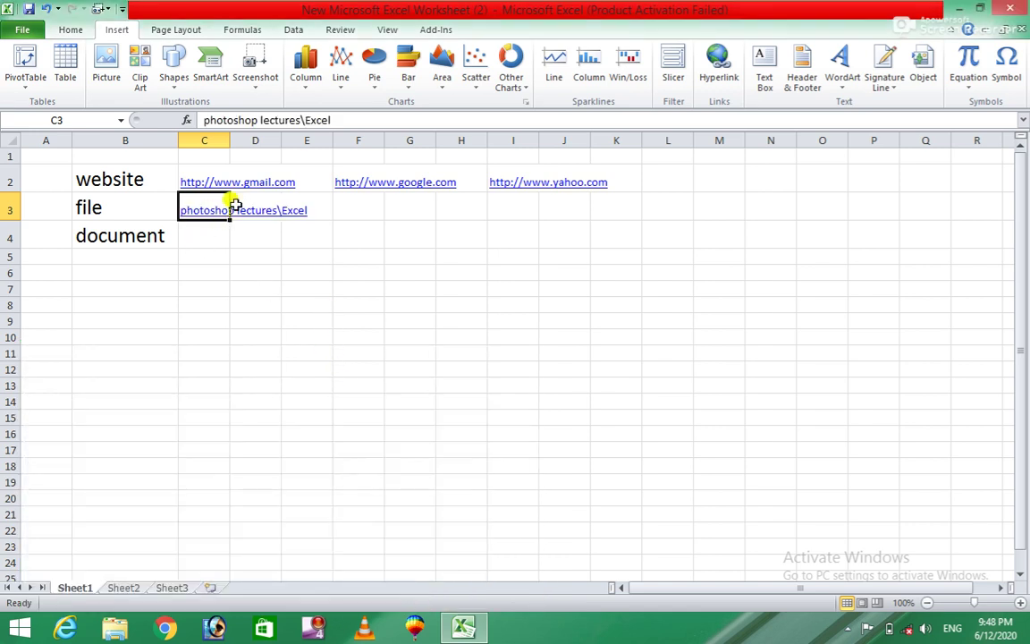
# Hyperlink cell F3 to the economics folder inside photoshop lectures
pyautogui.click(348, 207)
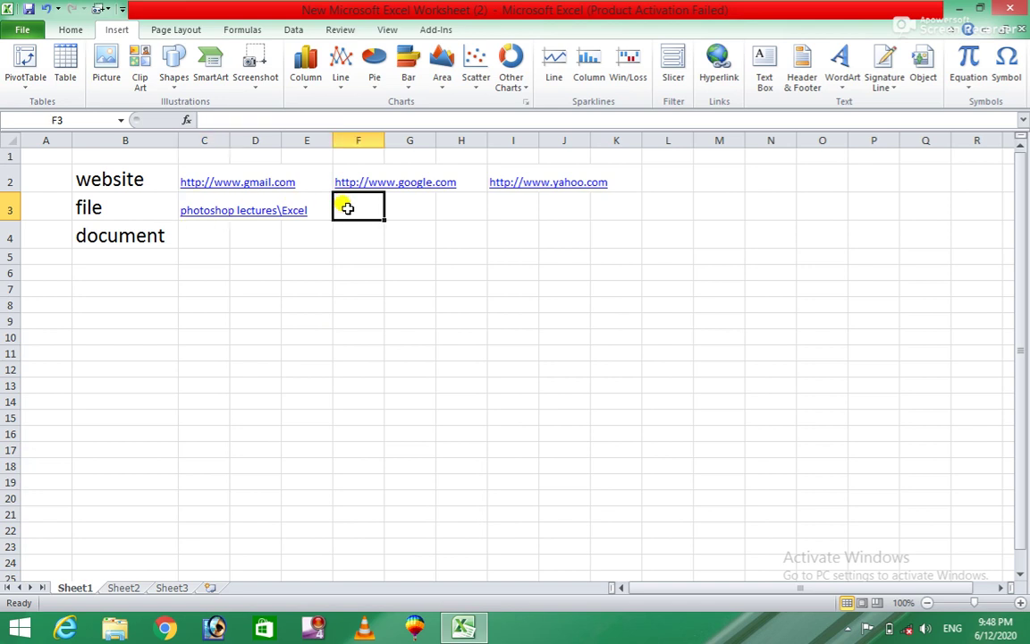
pyautogui.click(722, 72)
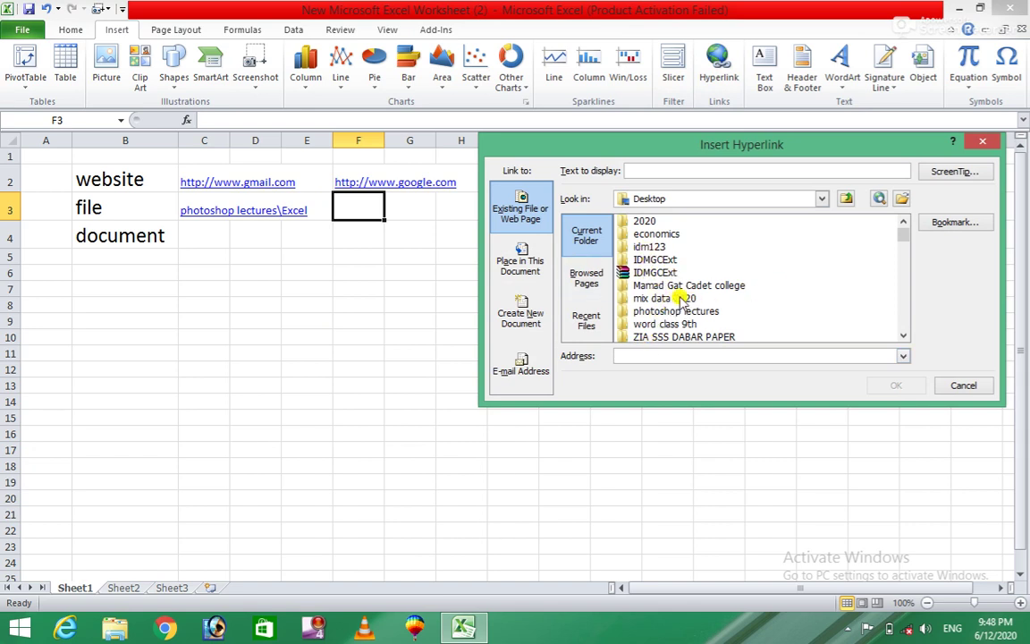
pyautogui.click(647, 326)
pyautogui.doubleClick(653, 311)
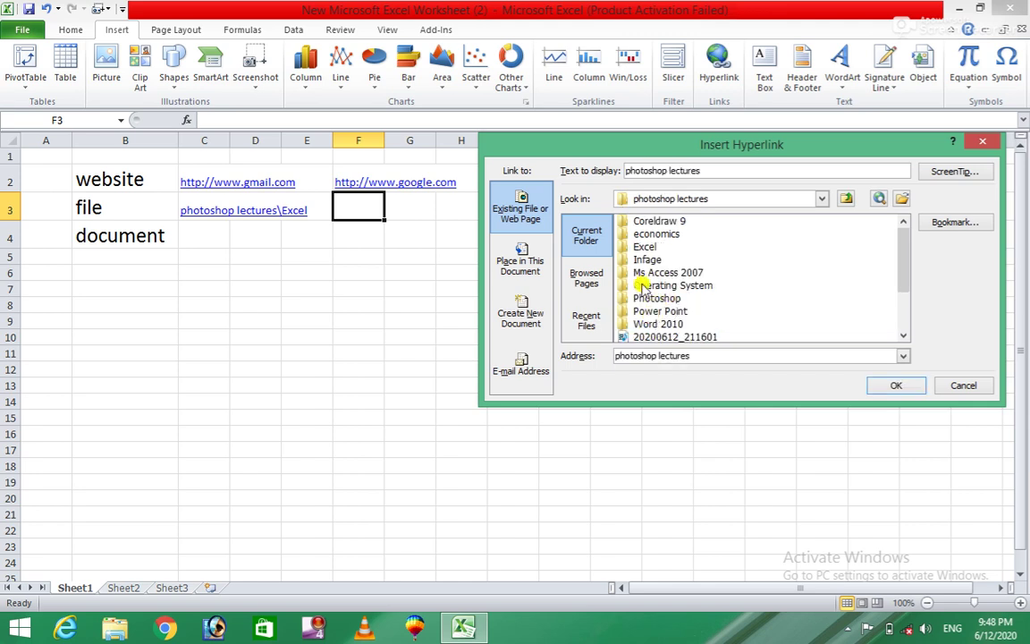
pyautogui.click(652, 234)
pyautogui.click(894, 385)
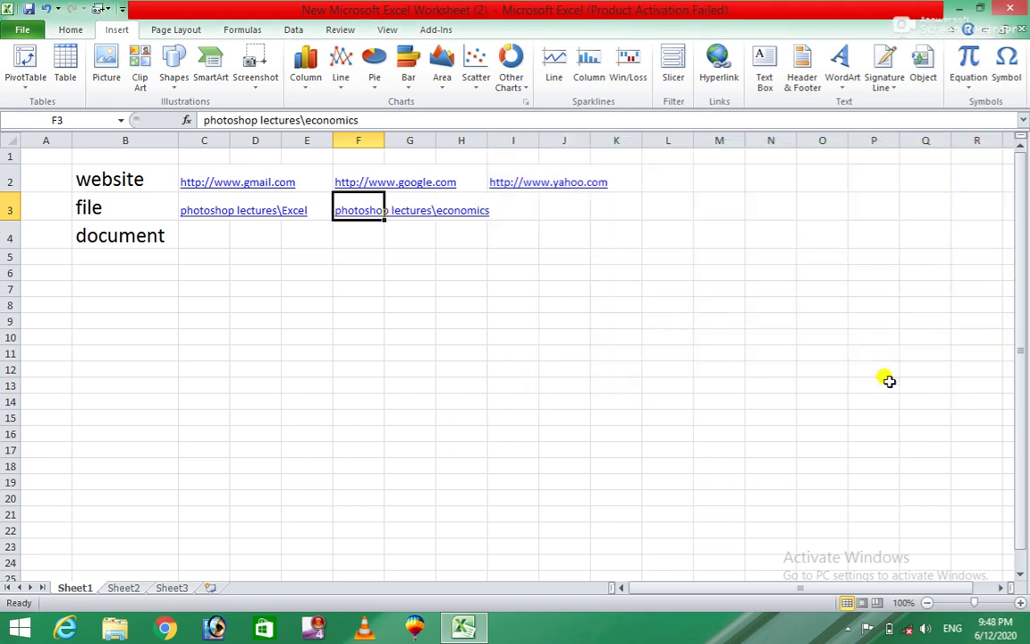
pyautogui.click(207, 235)
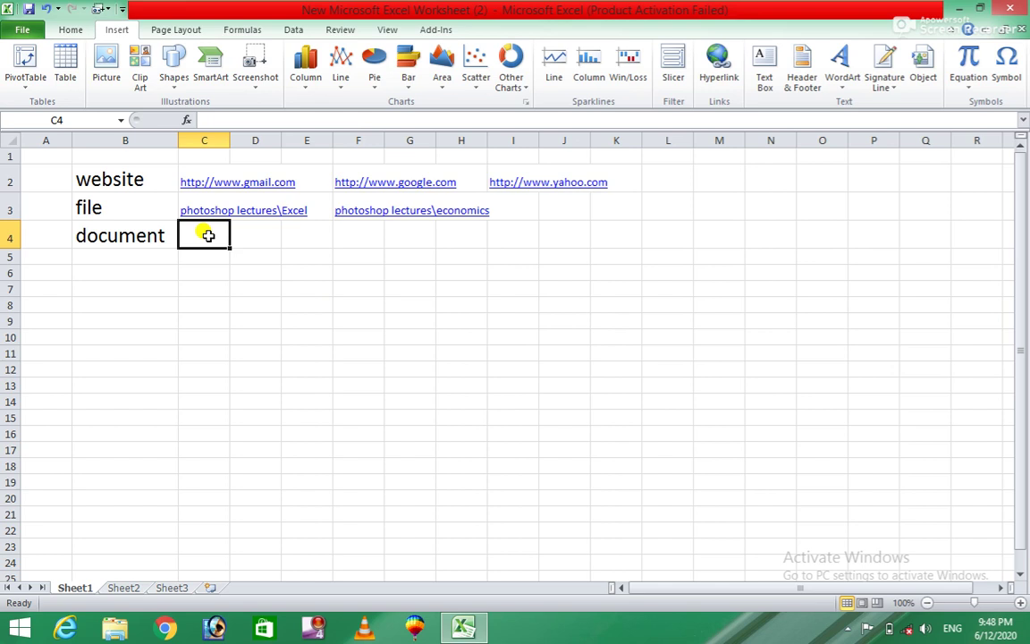
# Hyperlink cell C4 to the 3rd subfolder of ZIA SSS DABAR PAPER
pyautogui.rightClick(208, 235)
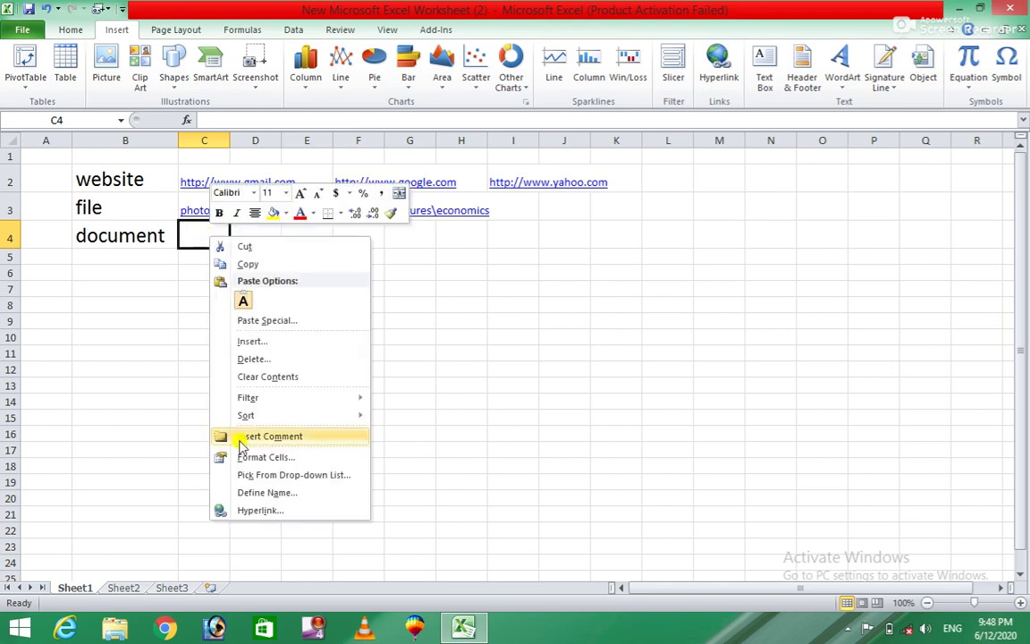
pyautogui.click(244, 508)
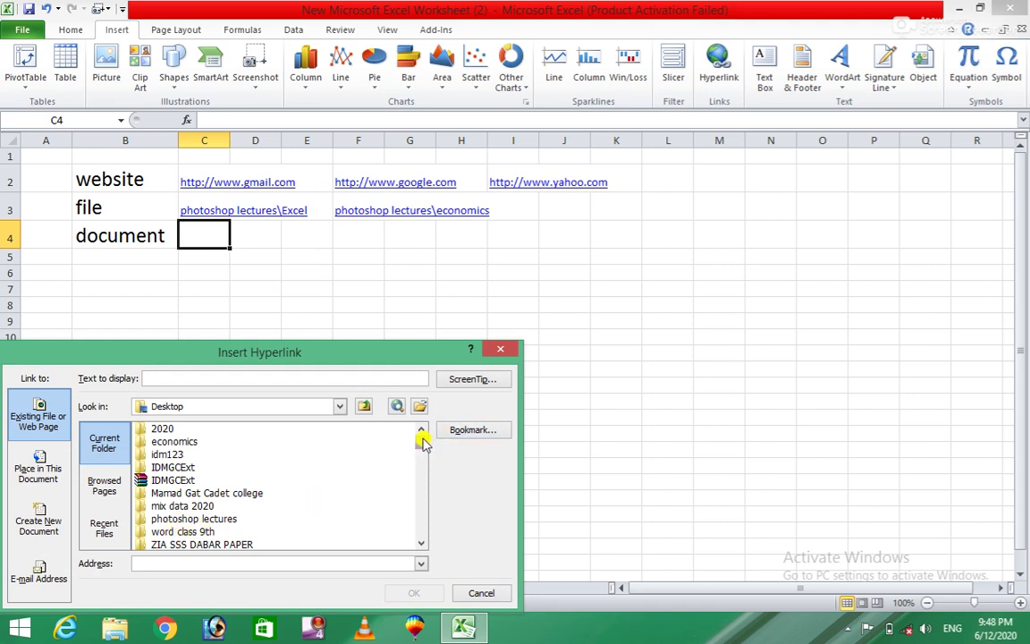
pyautogui.moveTo(421, 437)
pyautogui.mouseDown()
pyautogui.moveTo(423, 450)
pyautogui.moveTo(427, 440)
pyautogui.mouseUp()
pyautogui.click(179, 543)
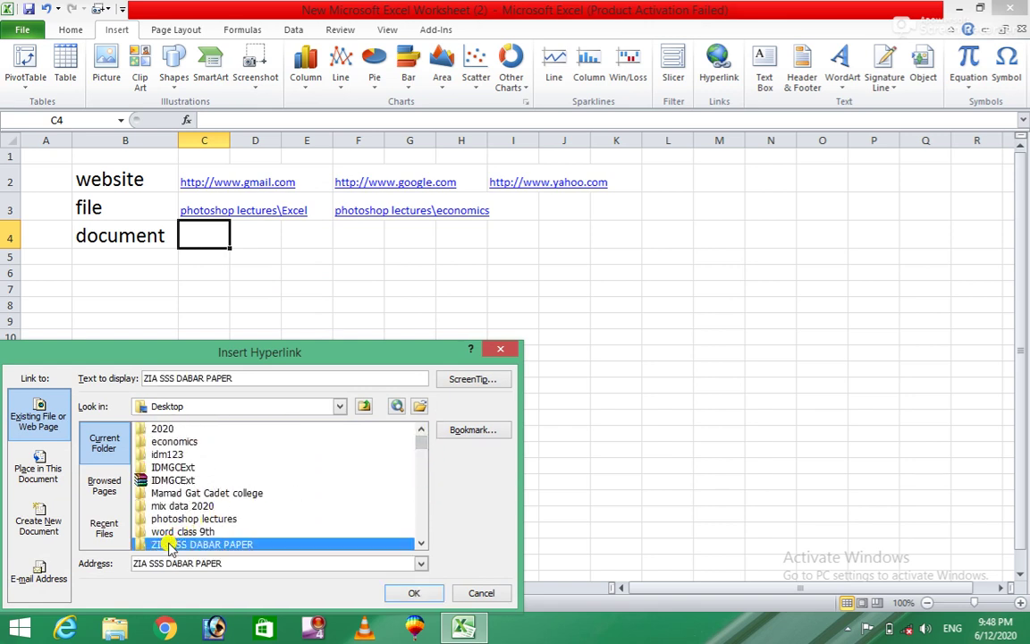
pyautogui.doubleClick(246, 532)
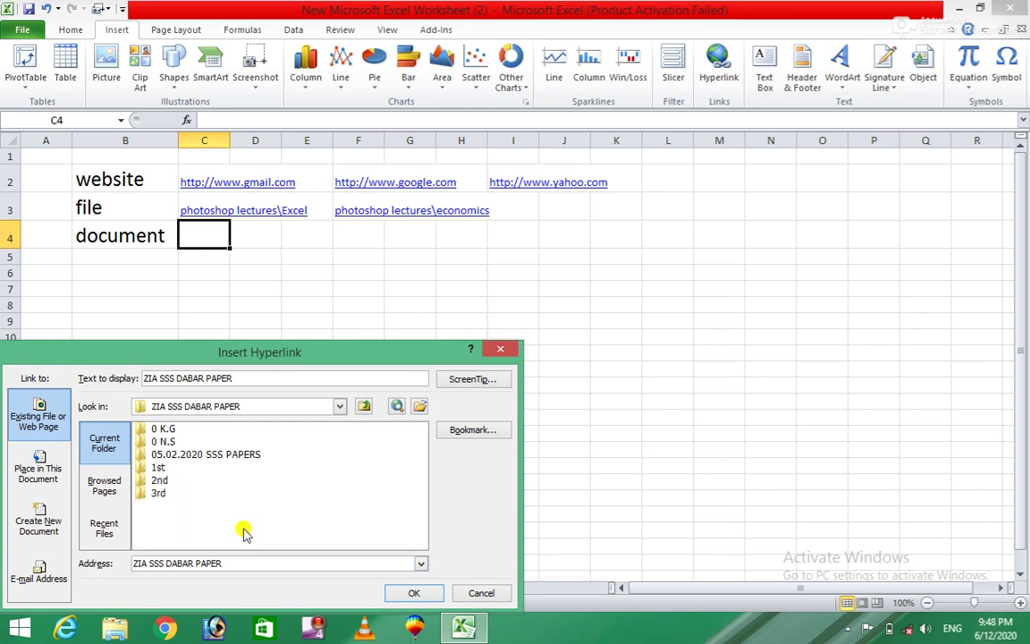
pyautogui.click(157, 493)
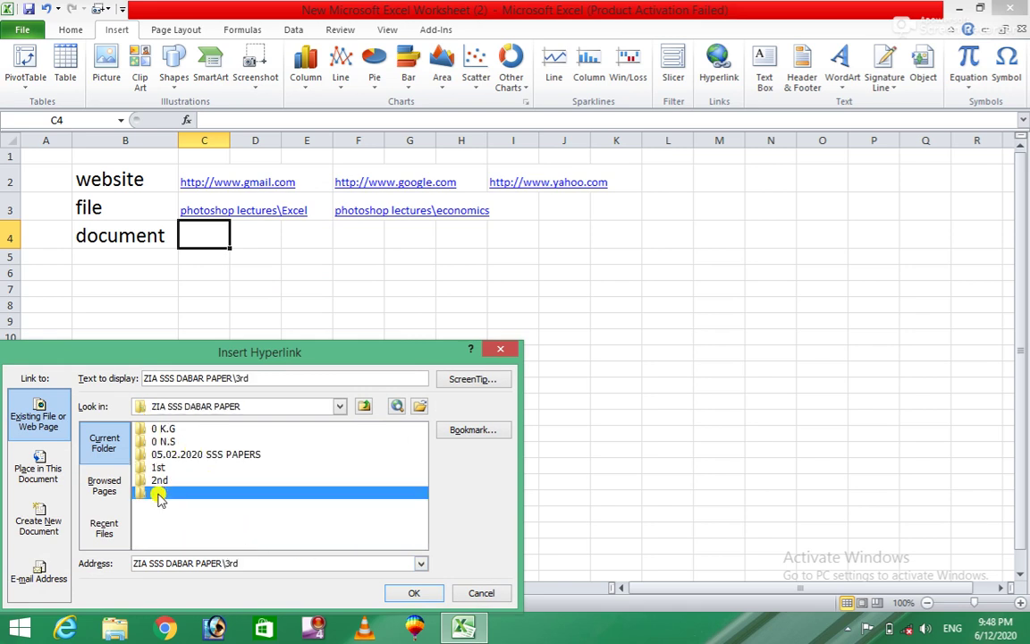
pyautogui.click(413, 593)
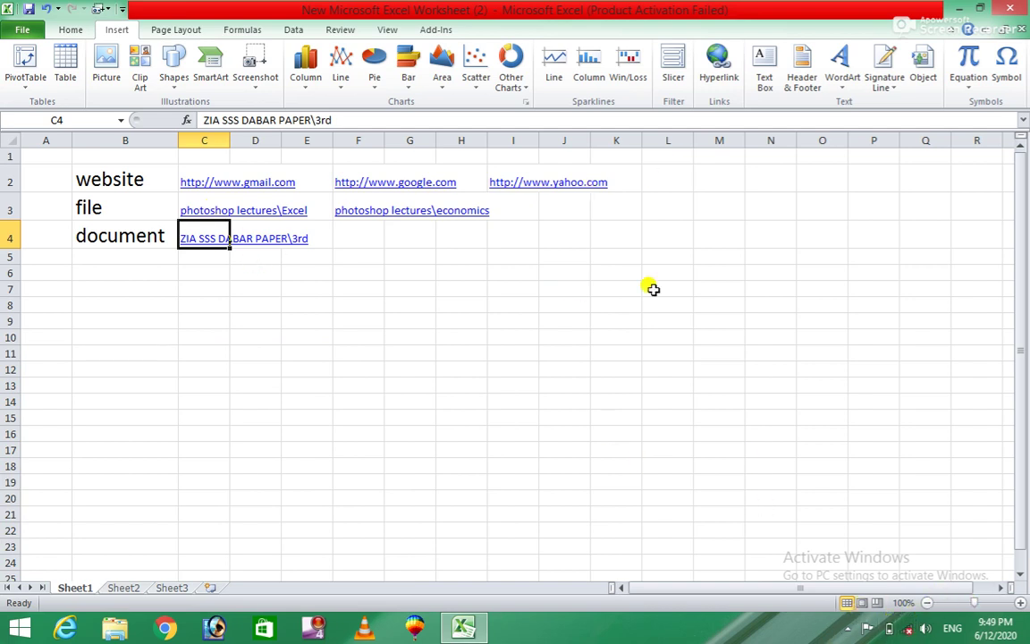
pyautogui.click(246, 176)
pyautogui.click(201, 353)
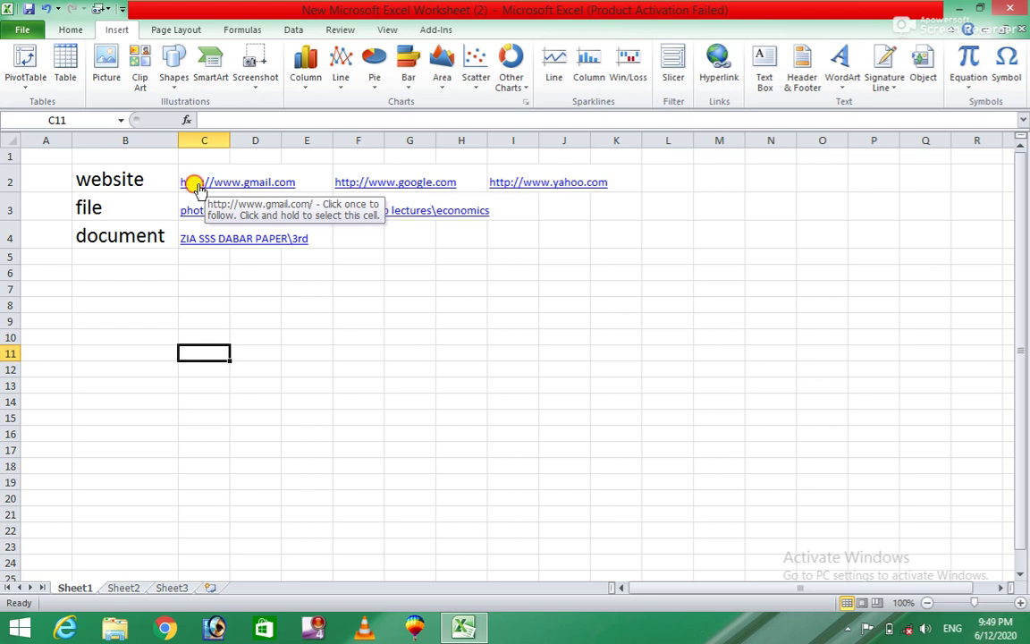
pyautogui.click(201, 191)
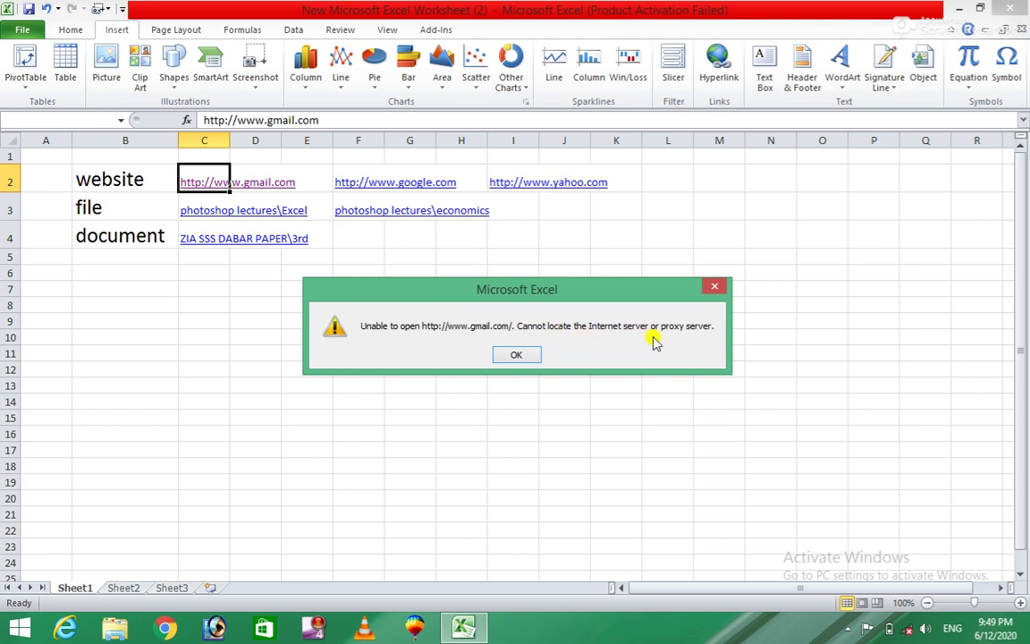
pyautogui.click(519, 356)
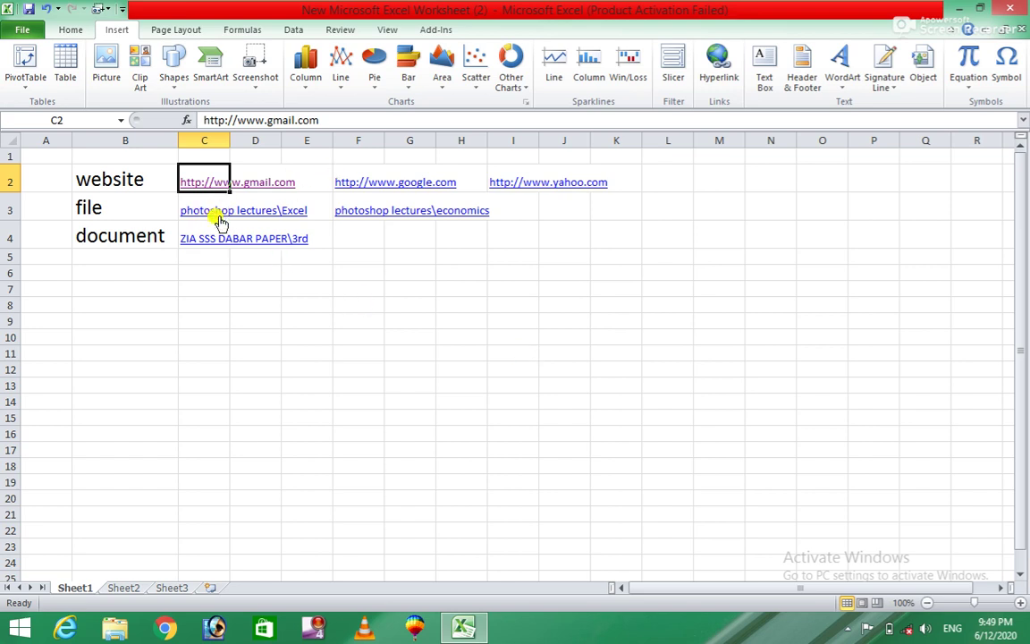
pyautogui.click(363, 183)
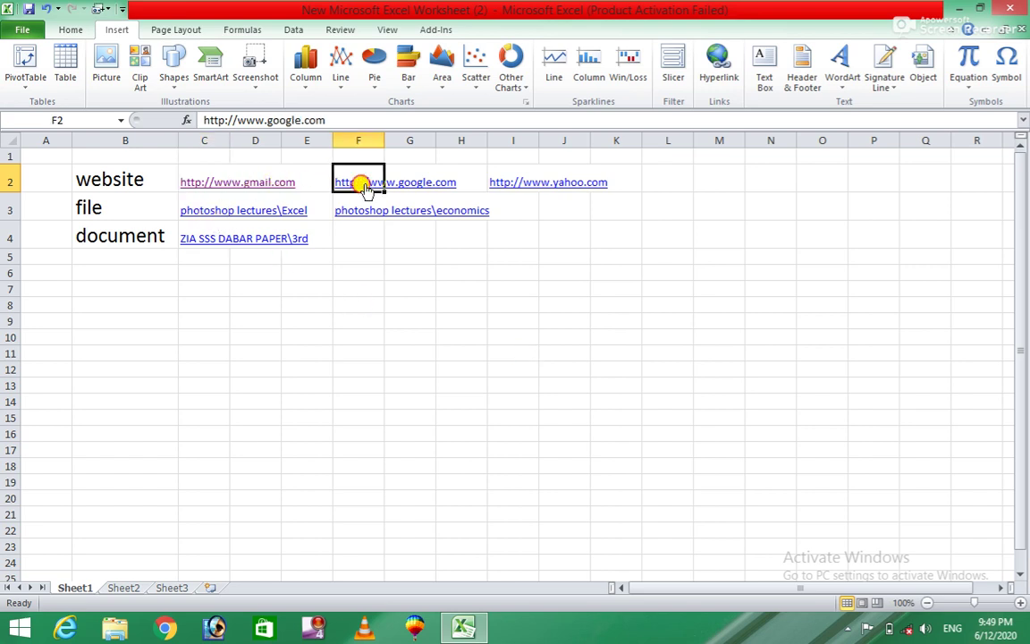
pyautogui.click(515, 353)
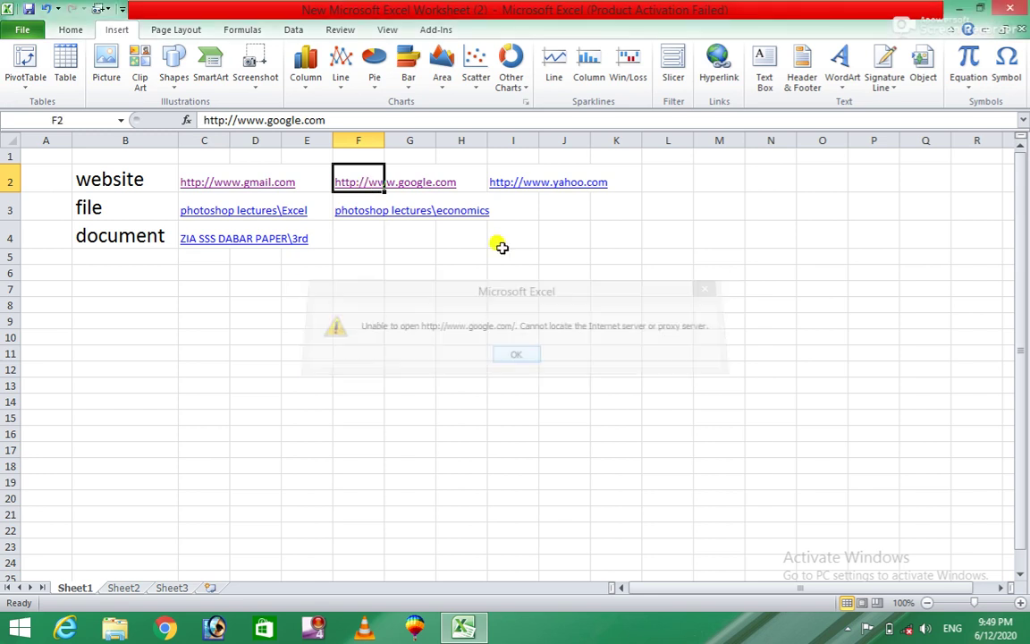
pyautogui.click(506, 191)
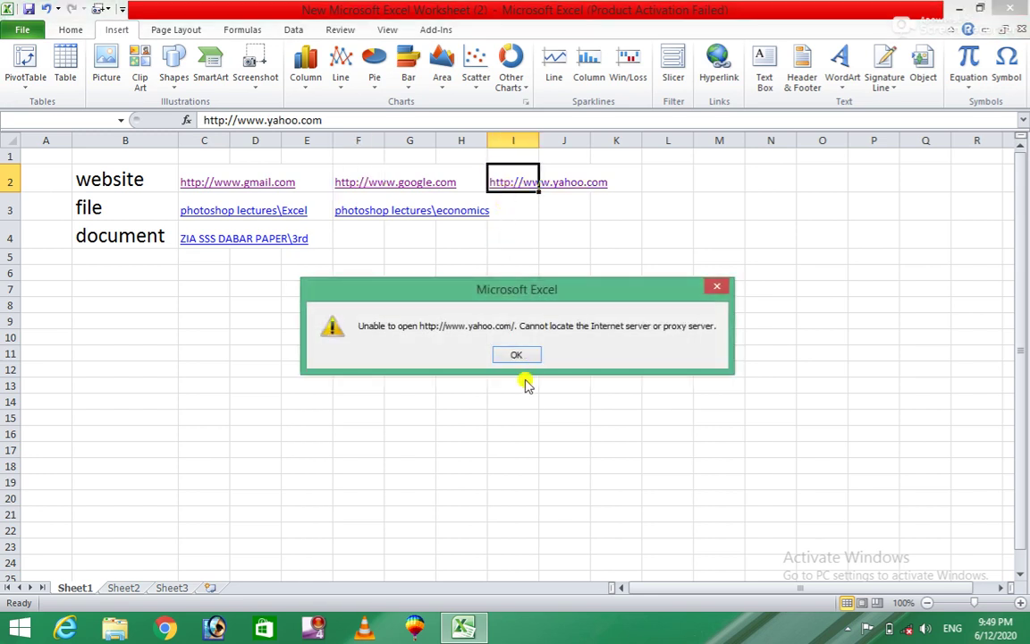
pyautogui.click(516, 352)
pyautogui.click(235, 417)
pyautogui.click(108, 319)
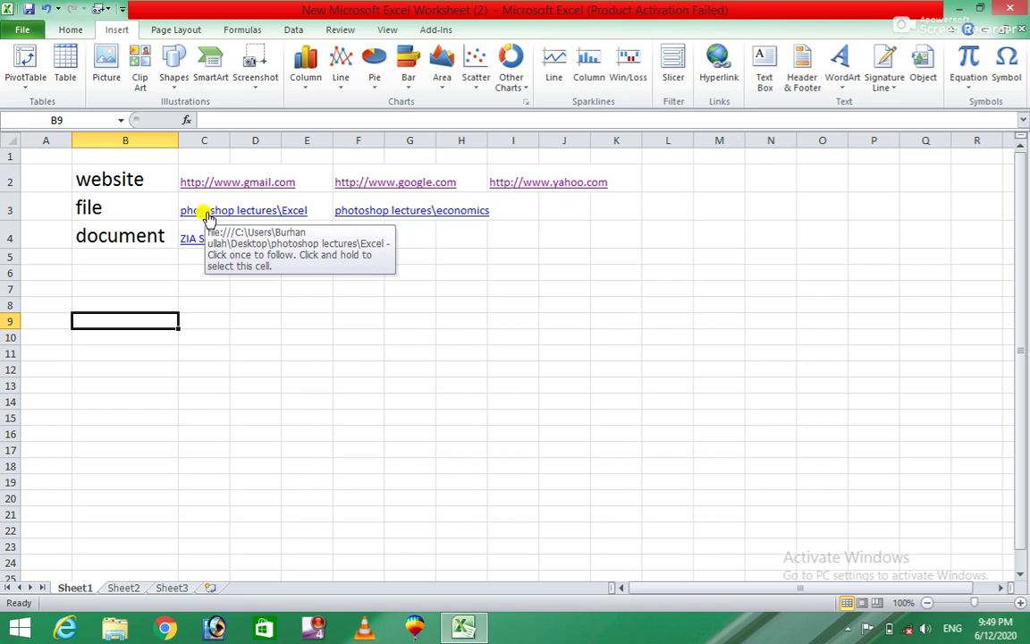
pyautogui.click(206, 217)
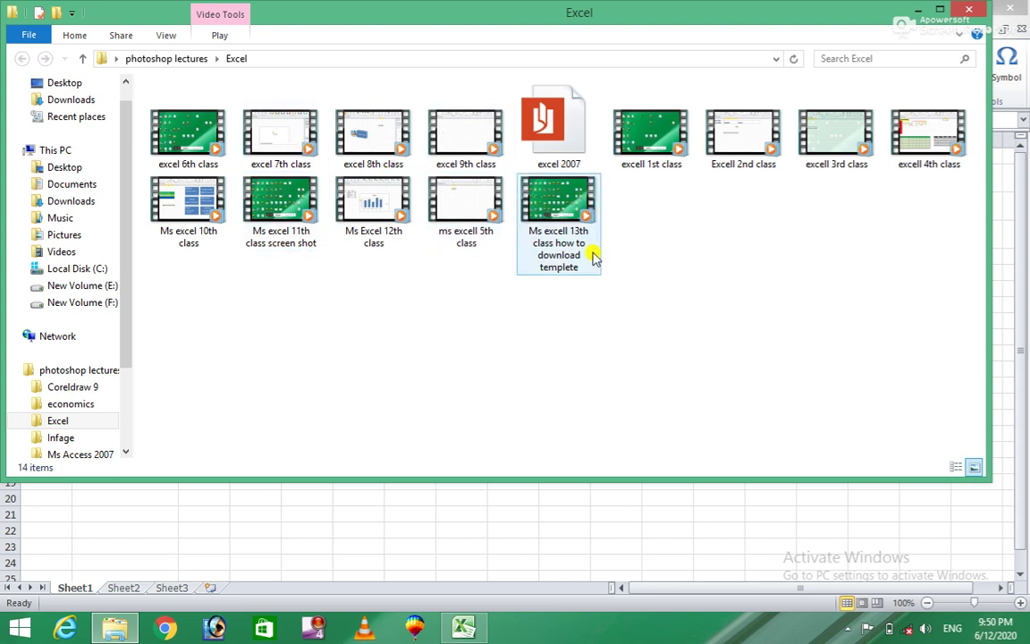
pyautogui.click(975, 9)
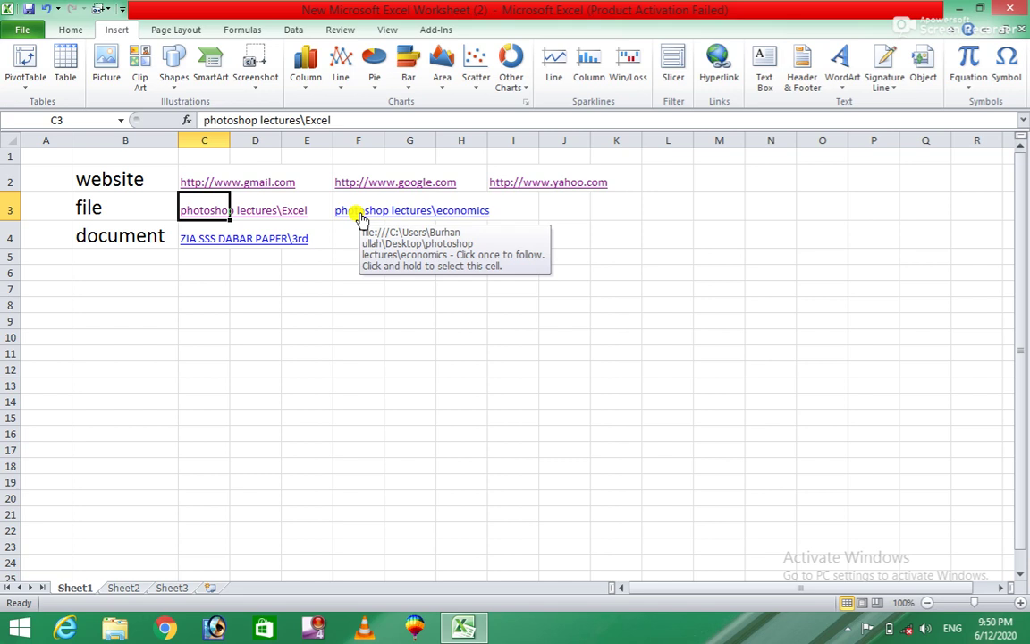
pyautogui.click(361, 218)
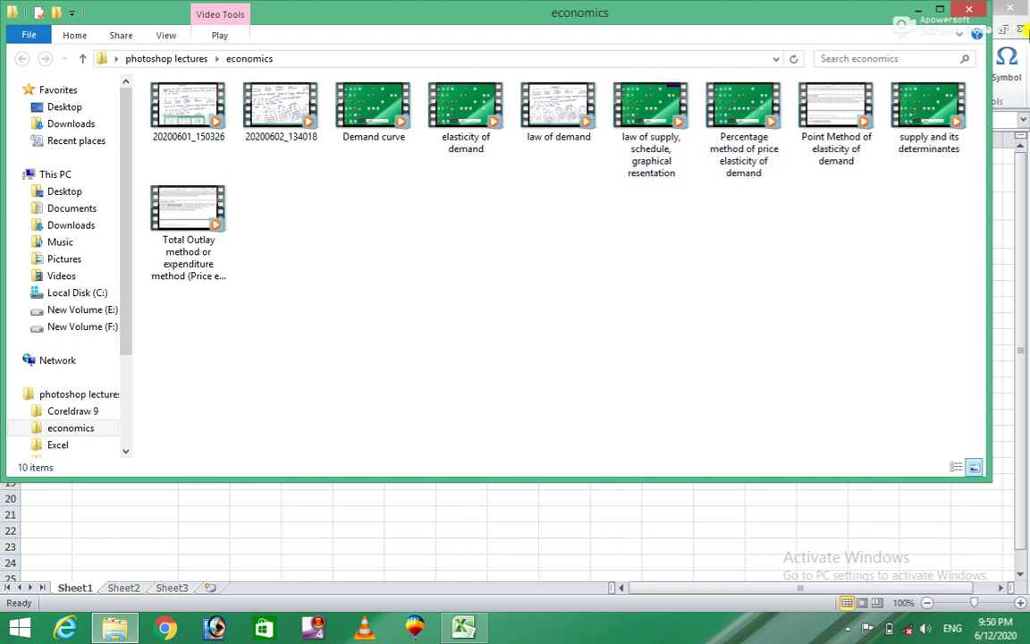
pyautogui.click(968, 8)
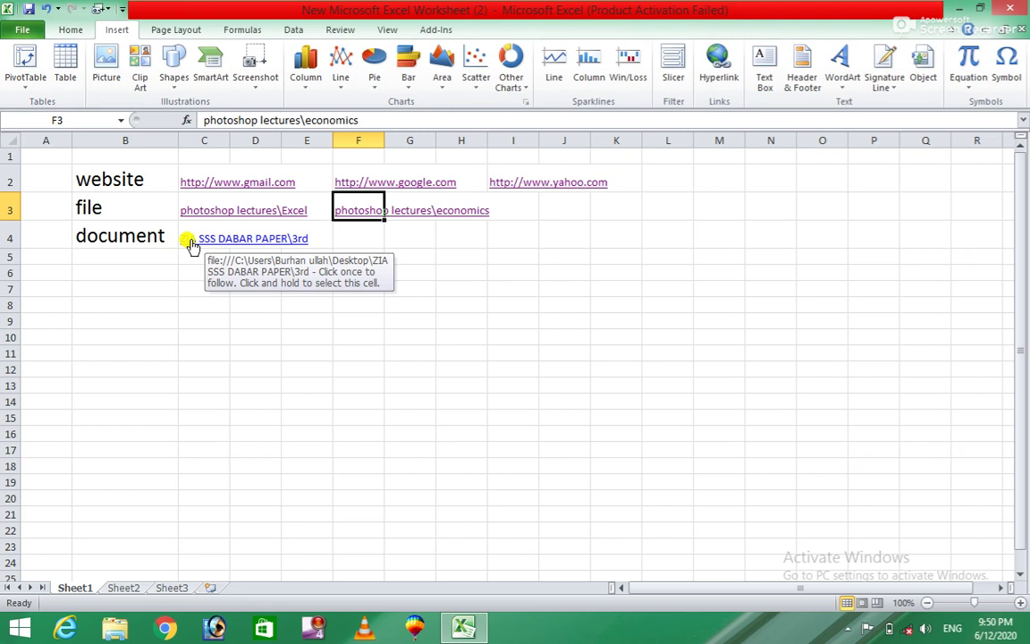
# Follow the C4 link and open the 3rd English A paper
pyautogui.click(191, 245)
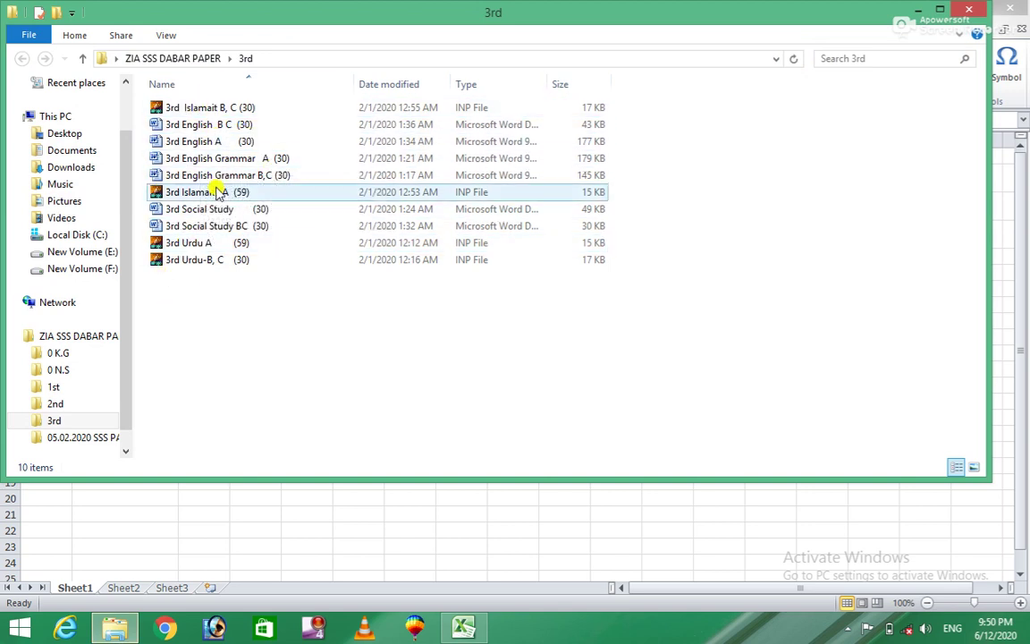
pyautogui.click(202, 145)
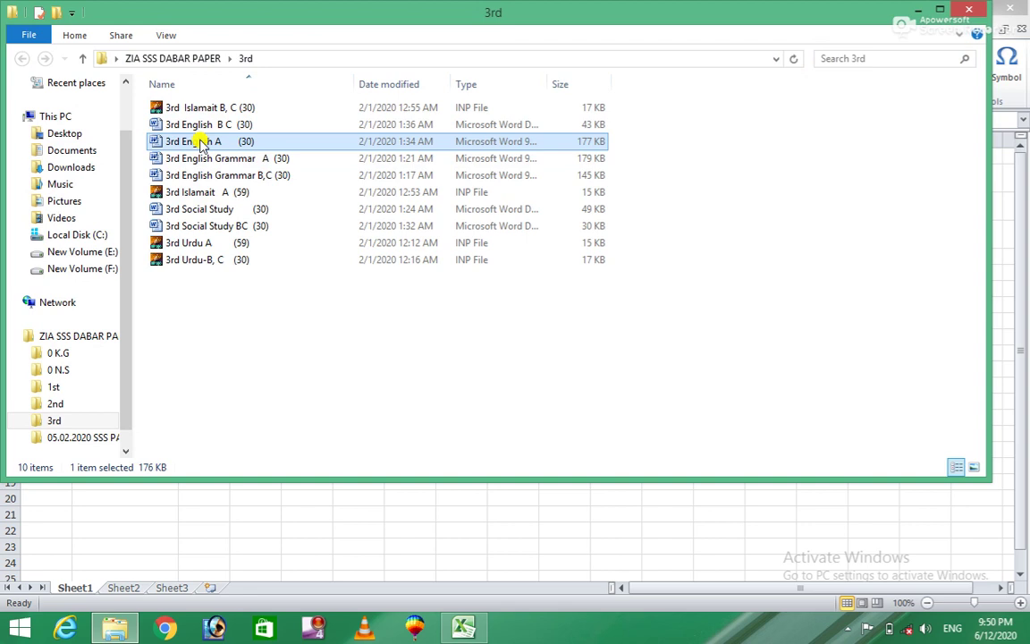
pyautogui.doubleClick(202, 143)
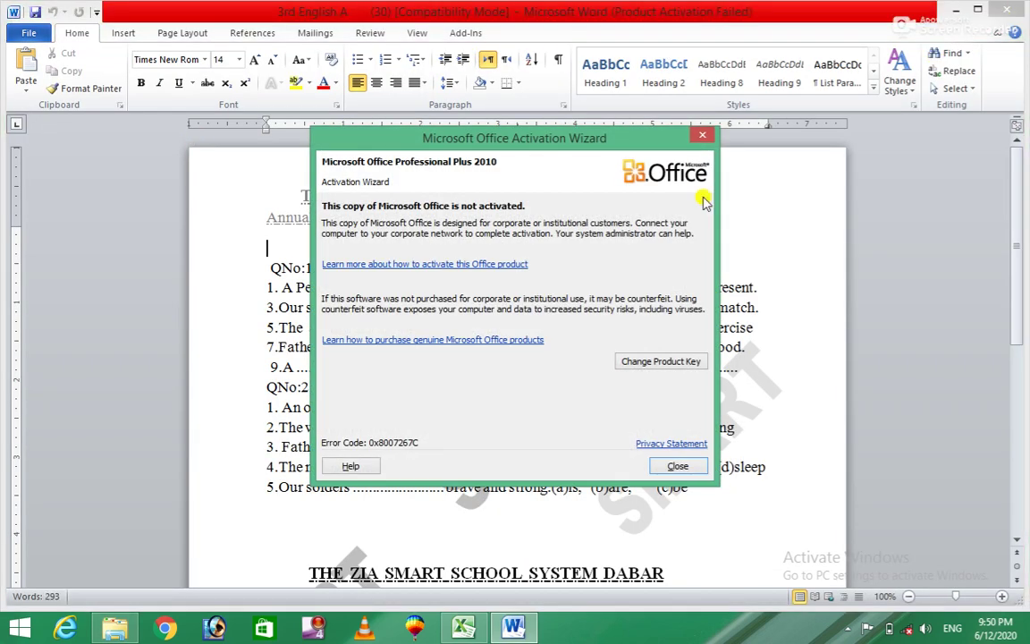
# Dismiss the activation notice, then close Word and the 3rd folder window
pyautogui.click(677, 466)
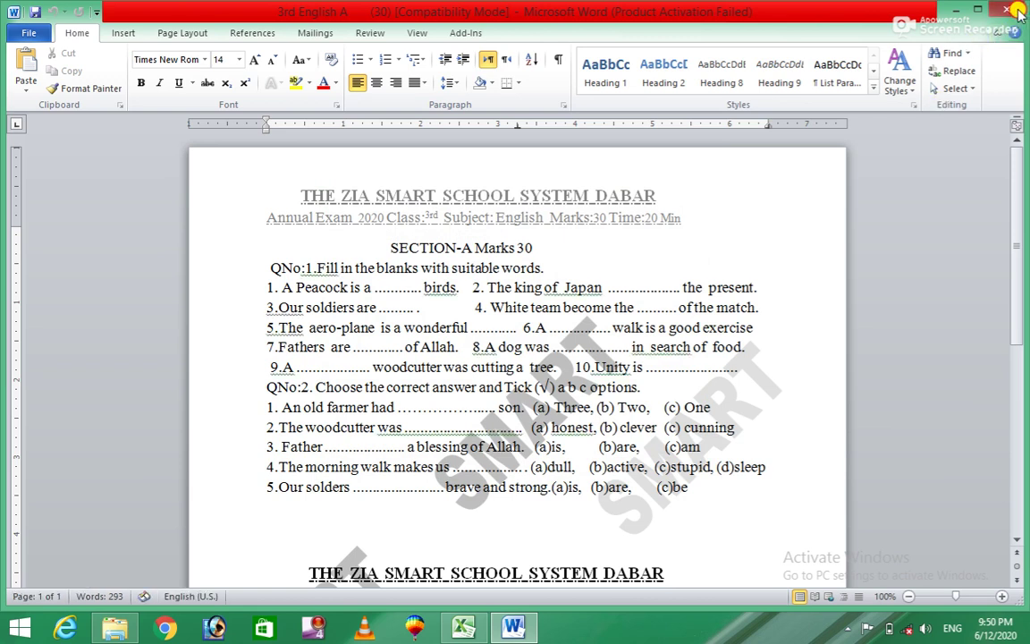
pyautogui.click(1018, 10)
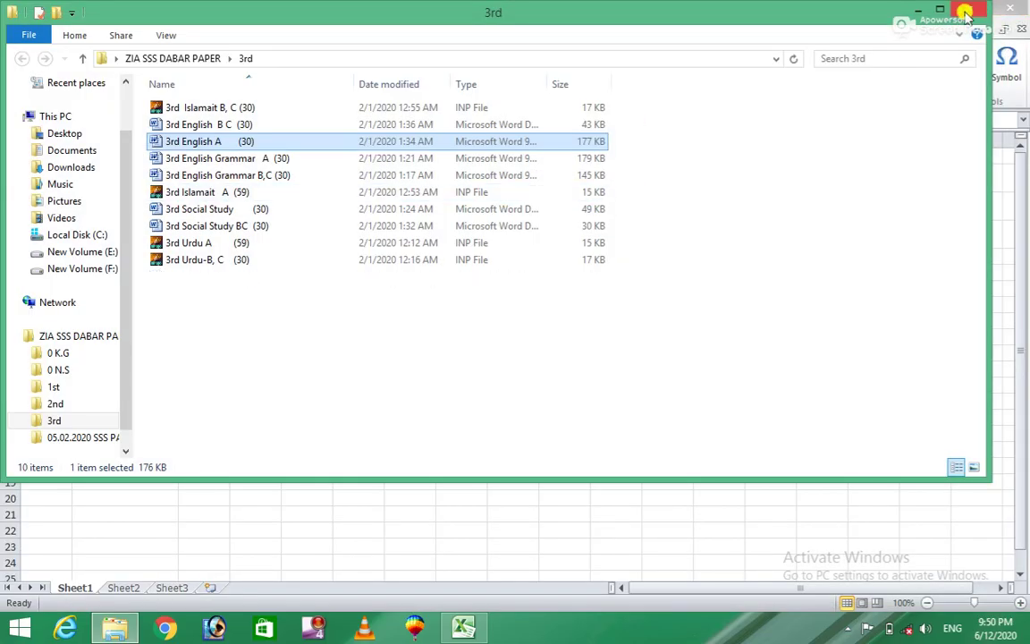
pyautogui.click(965, 10)
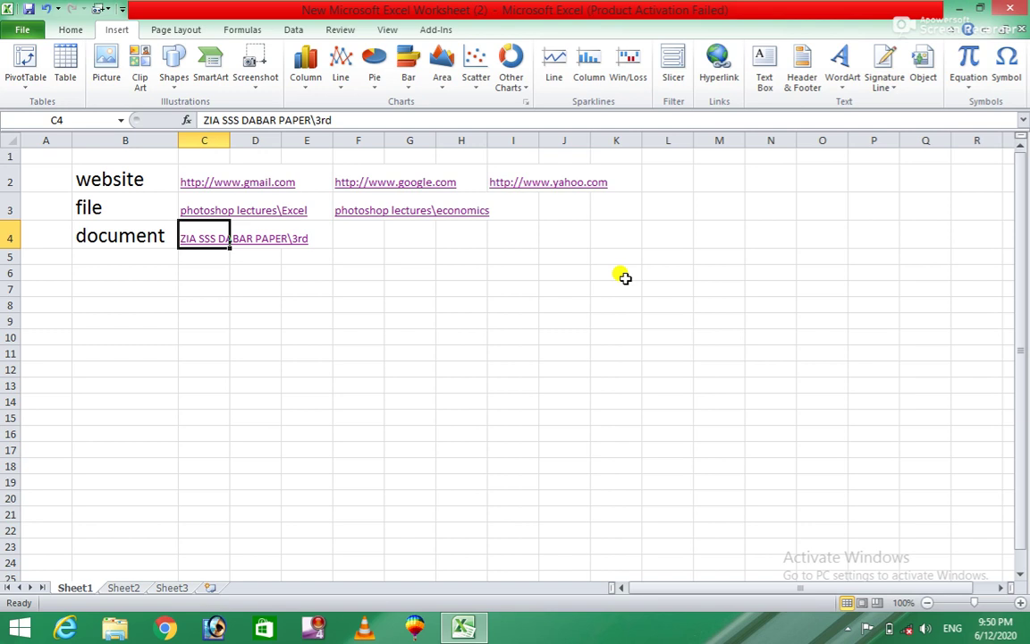
# Type the label photo into cell B5
pyautogui.click(130, 260)
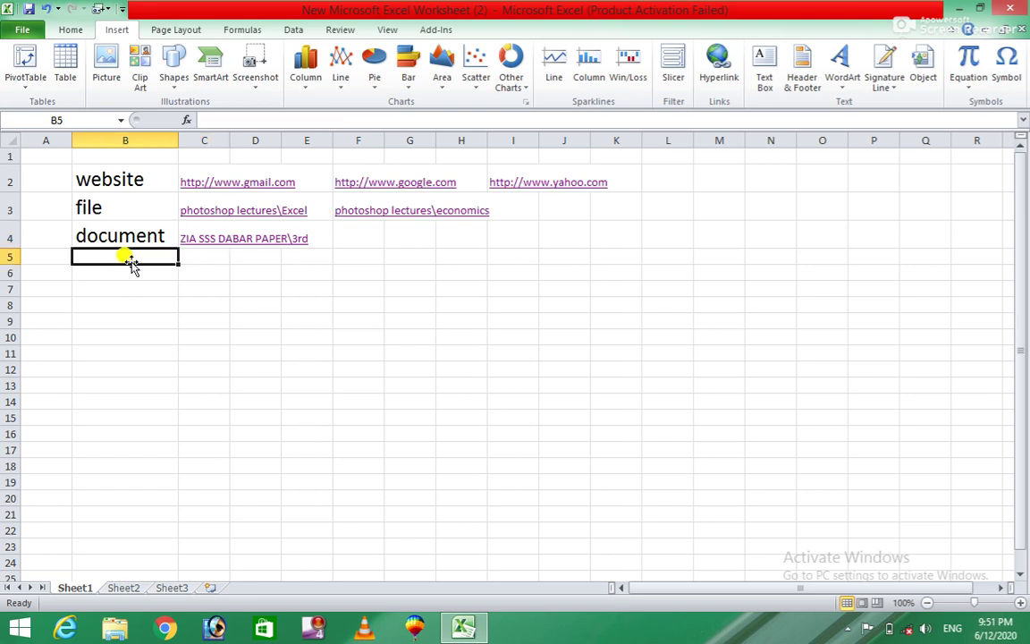
pyautogui.write('photo')
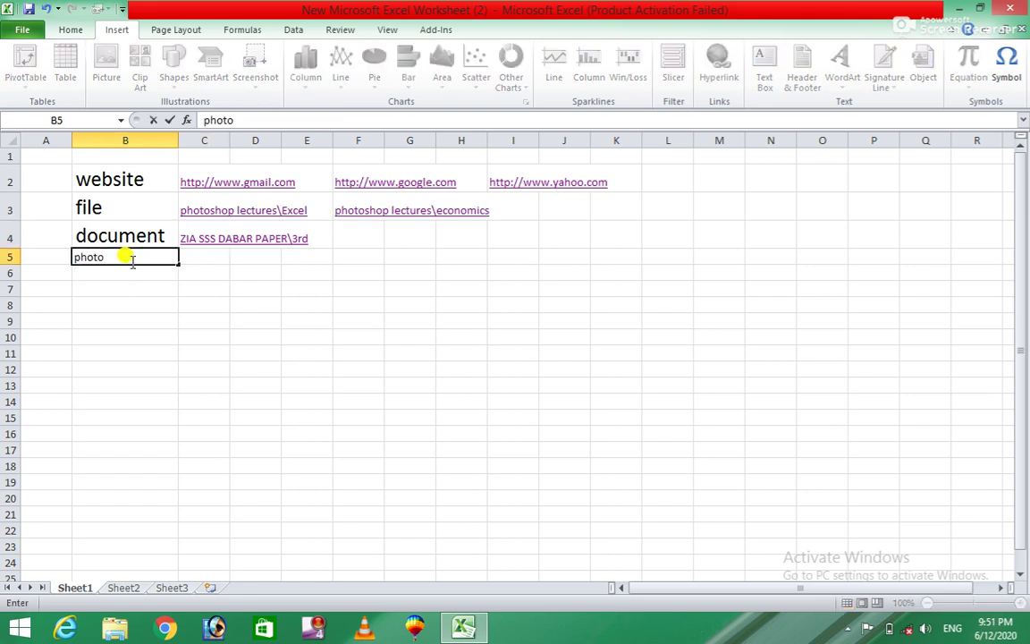
pyautogui.click(207, 259)
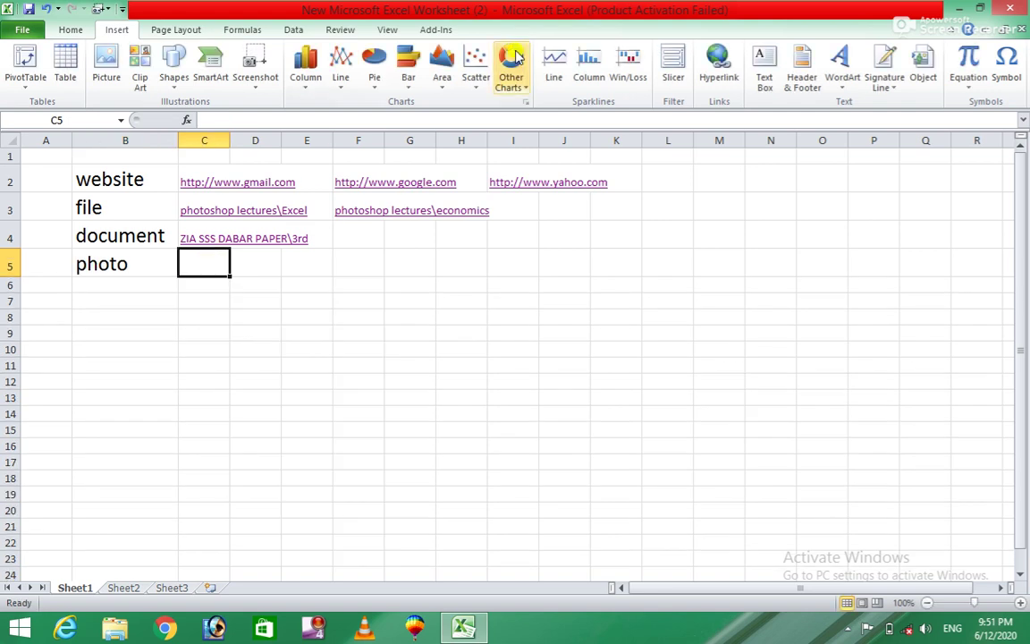
# Hyperlink cell C5 to the photos folder in New Volume (E:)\E Data
pyautogui.click(718, 63)
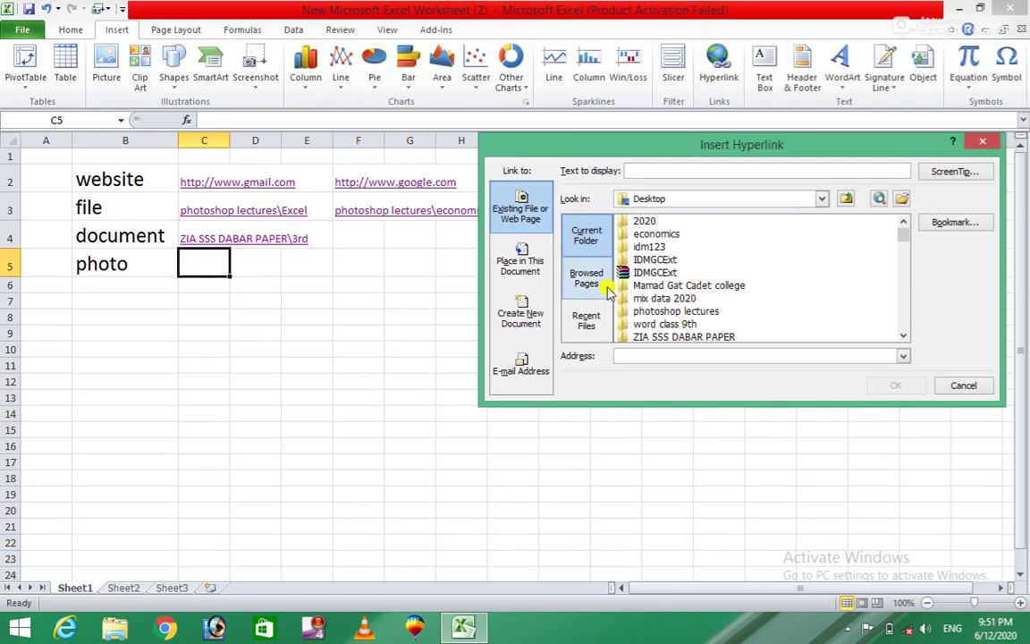
pyautogui.click(820, 199)
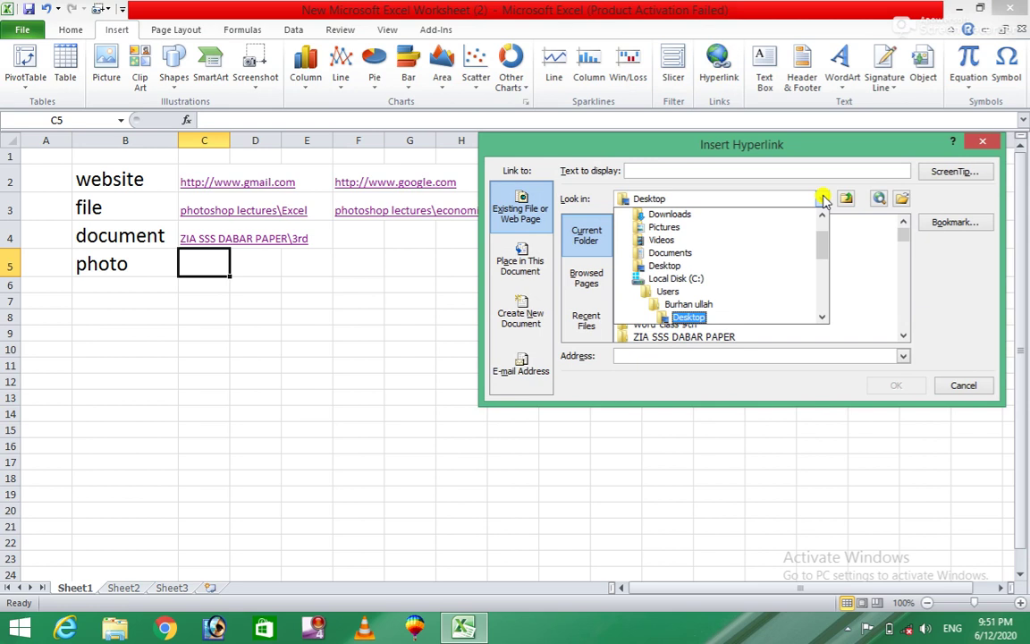
pyautogui.moveTo(822, 242); pyautogui.dragTo(820, 259)
pyautogui.click(729, 292)
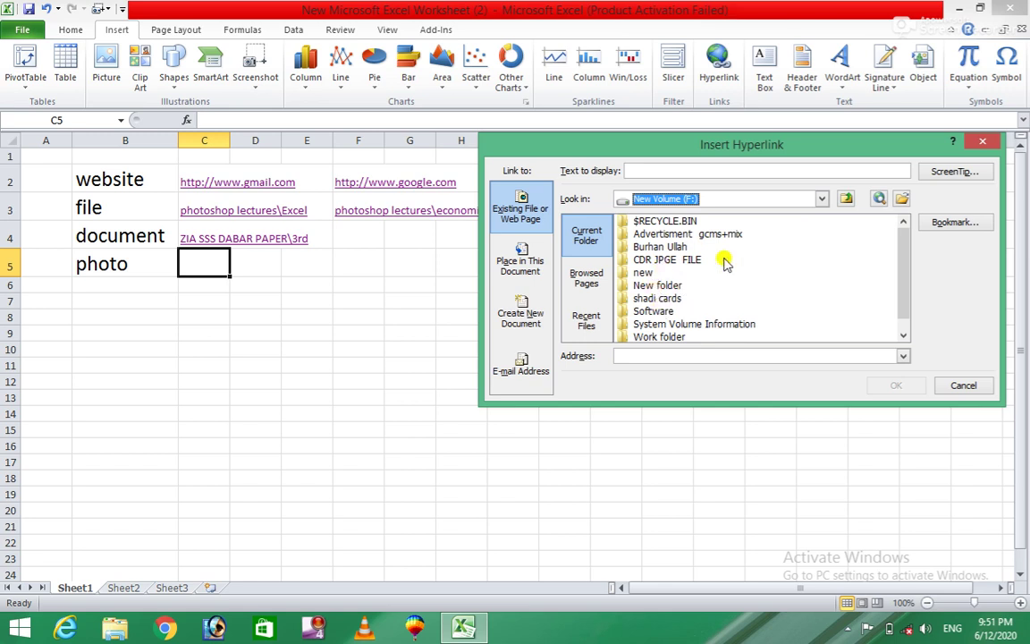
pyautogui.moveTo(902, 260); pyautogui.dragTo(902, 265)
pyautogui.click(820, 199)
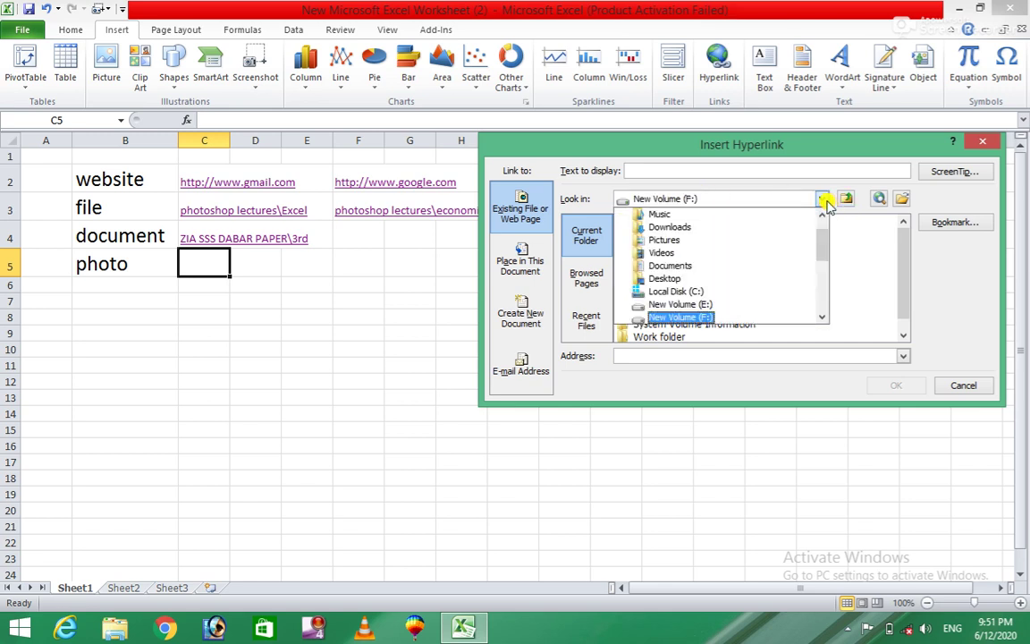
pyautogui.click(707, 304)
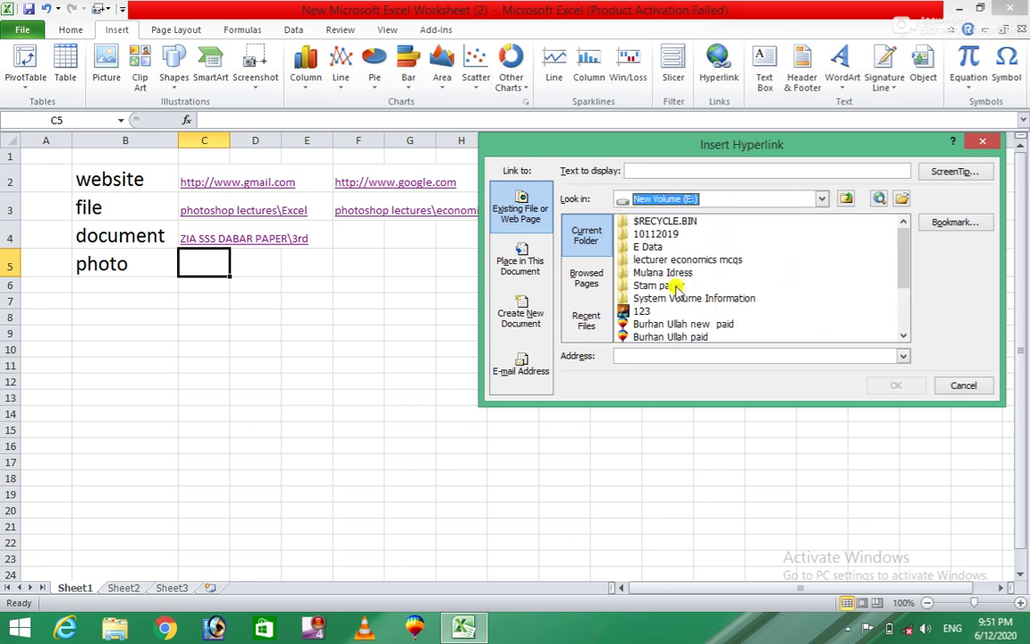
pyautogui.click(644, 247)
pyautogui.doubleClick(646, 247)
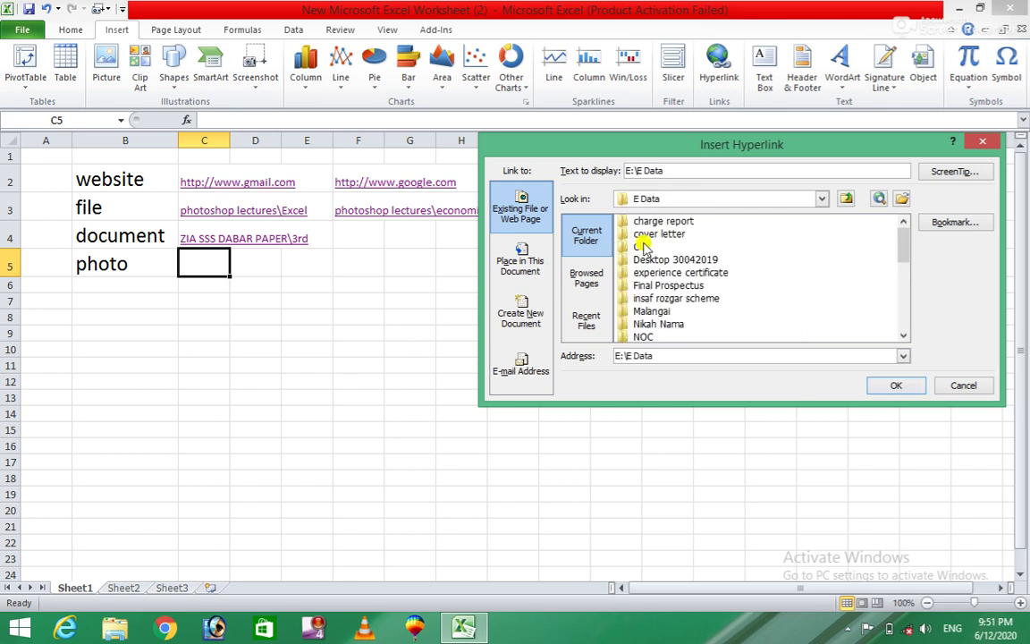
pyautogui.moveTo(903, 246); pyautogui.dragTo(903, 262)
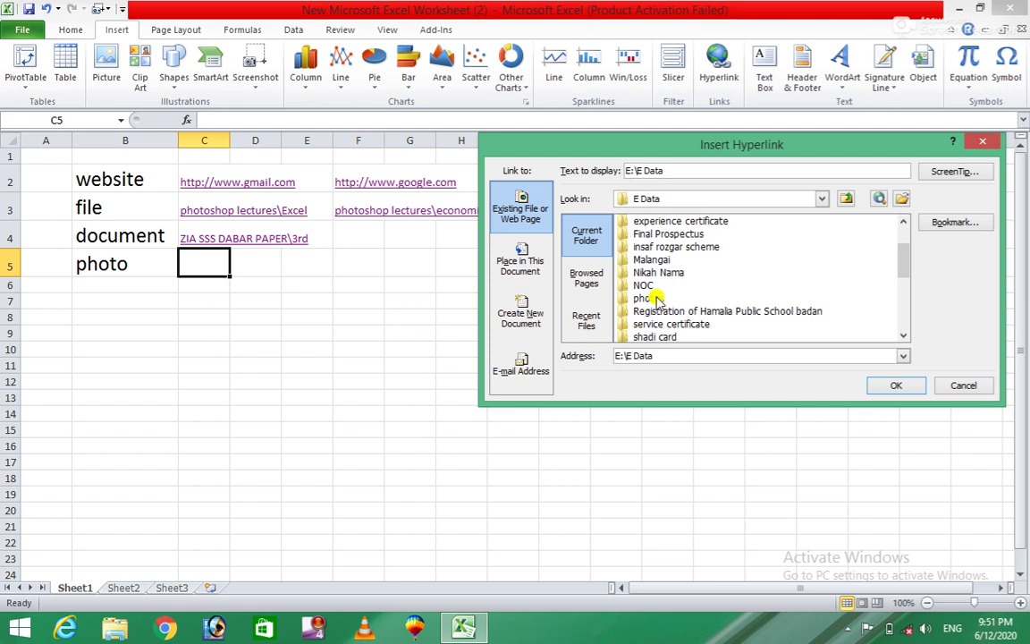
pyautogui.click(655, 297)
pyautogui.click(894, 386)
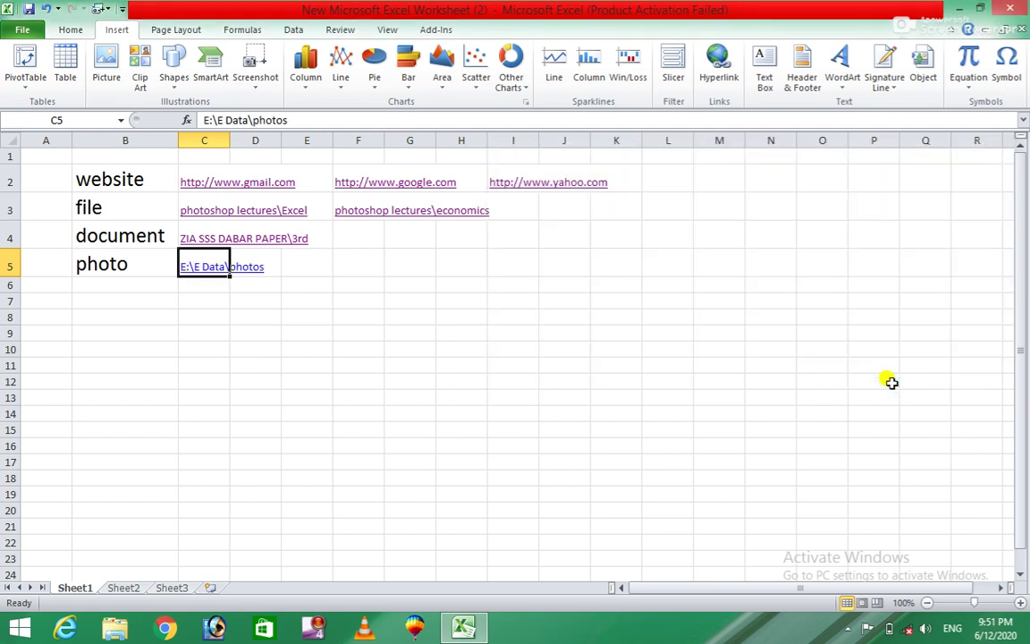
pyautogui.click(598, 347)
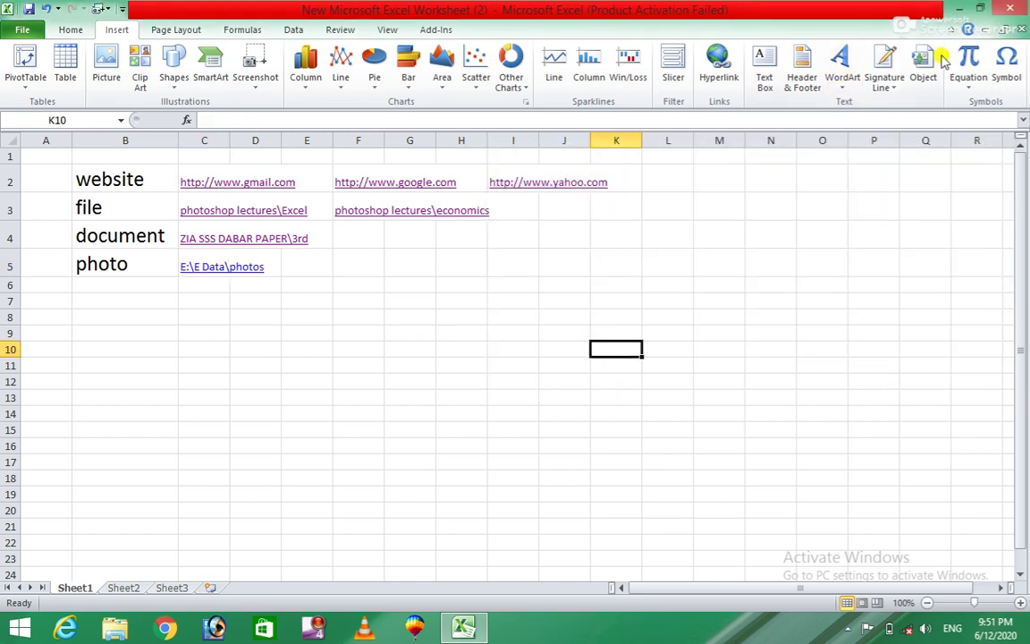
pyautogui.click(959, 9)
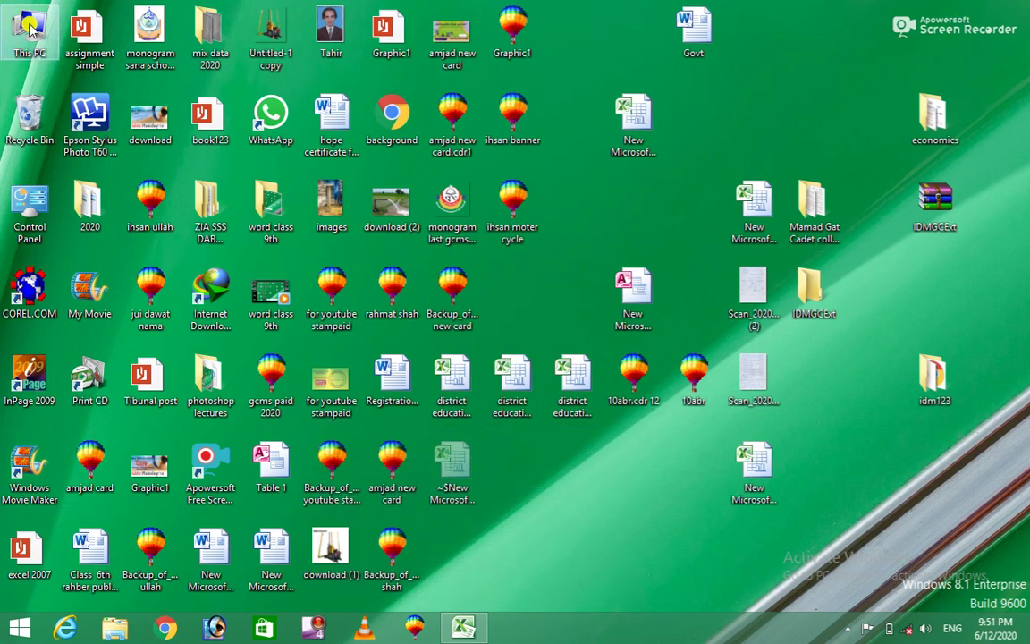
pyautogui.doubleClick(32, 34)
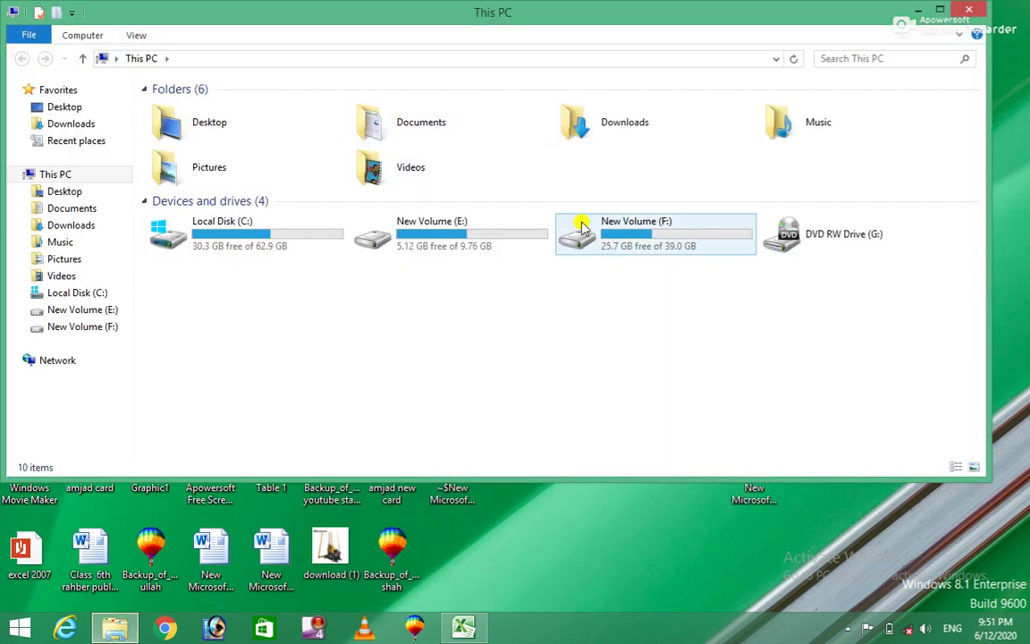
pyautogui.doubleClick(436, 249)
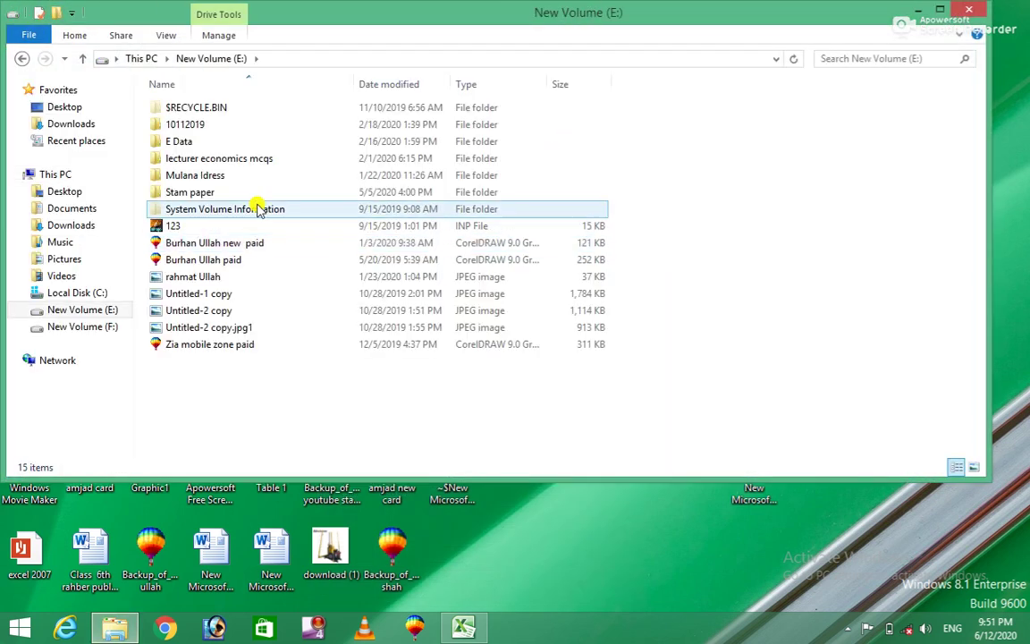
pyautogui.doubleClick(184, 143)
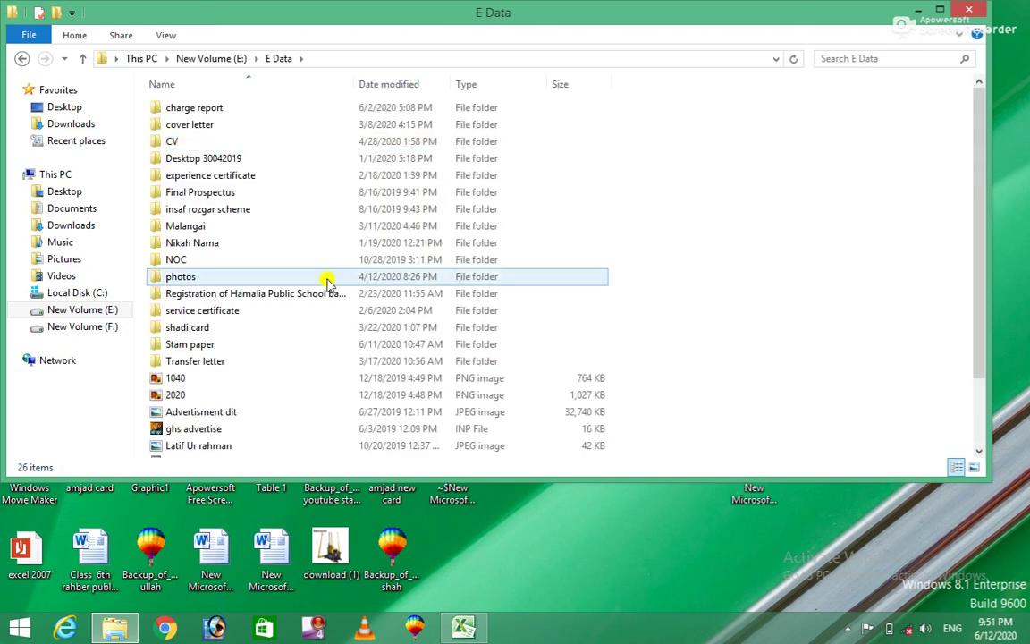
pyautogui.click(183, 278)
pyautogui.doubleClick(184, 278)
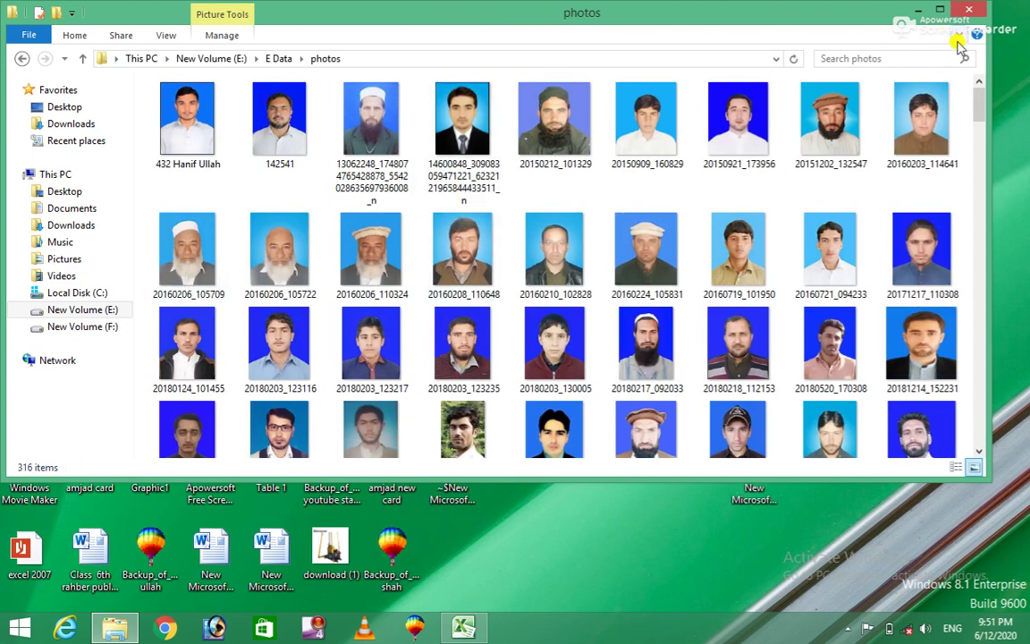
pyautogui.click(918, 9)
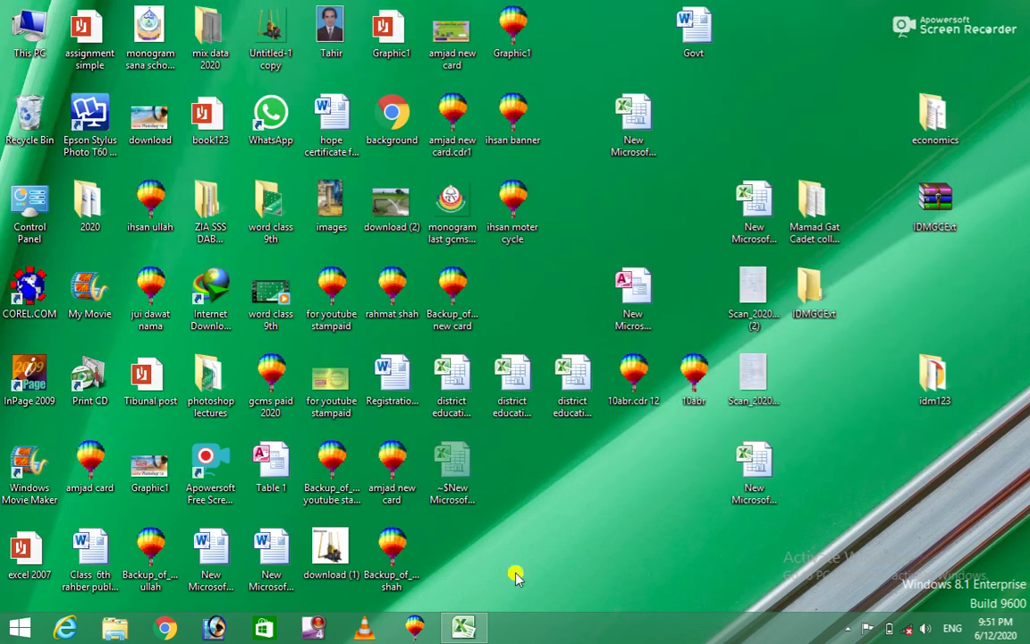
pyautogui.click(463, 626)
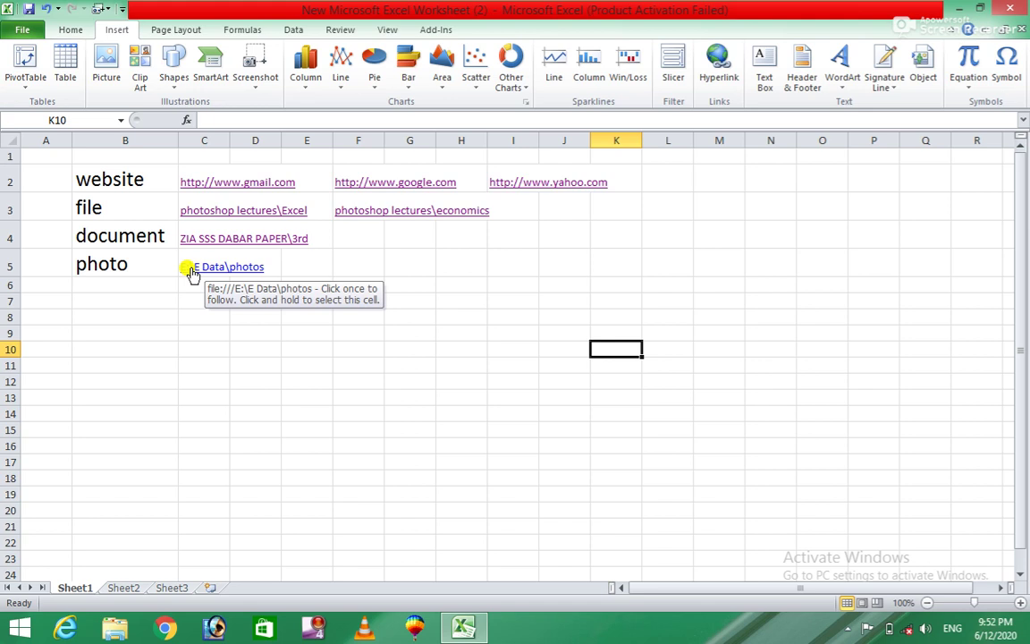
pyautogui.click(190, 270)
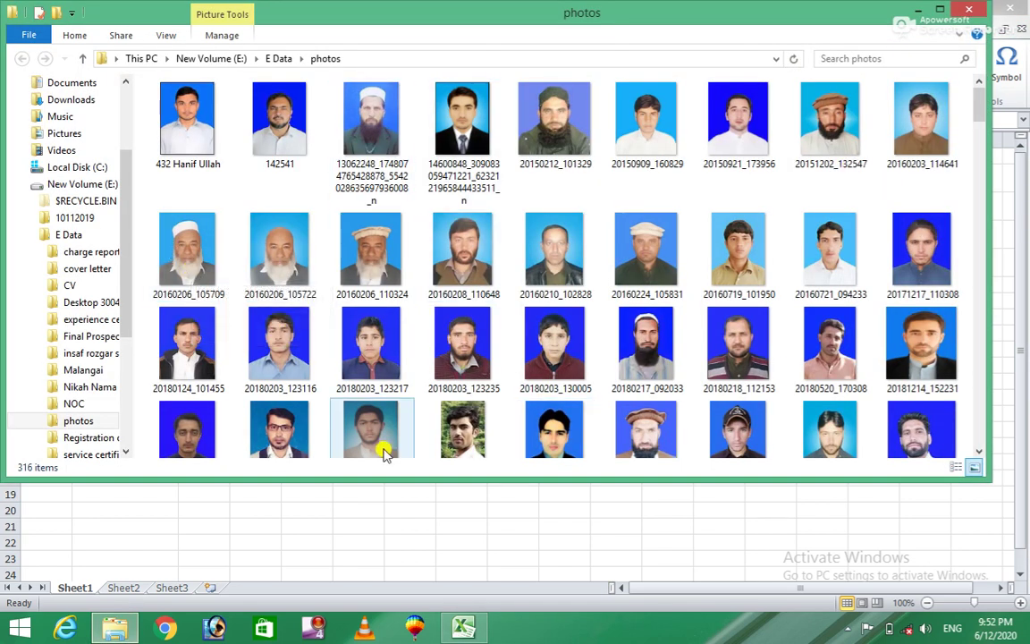
pyautogui.click(973, 14)
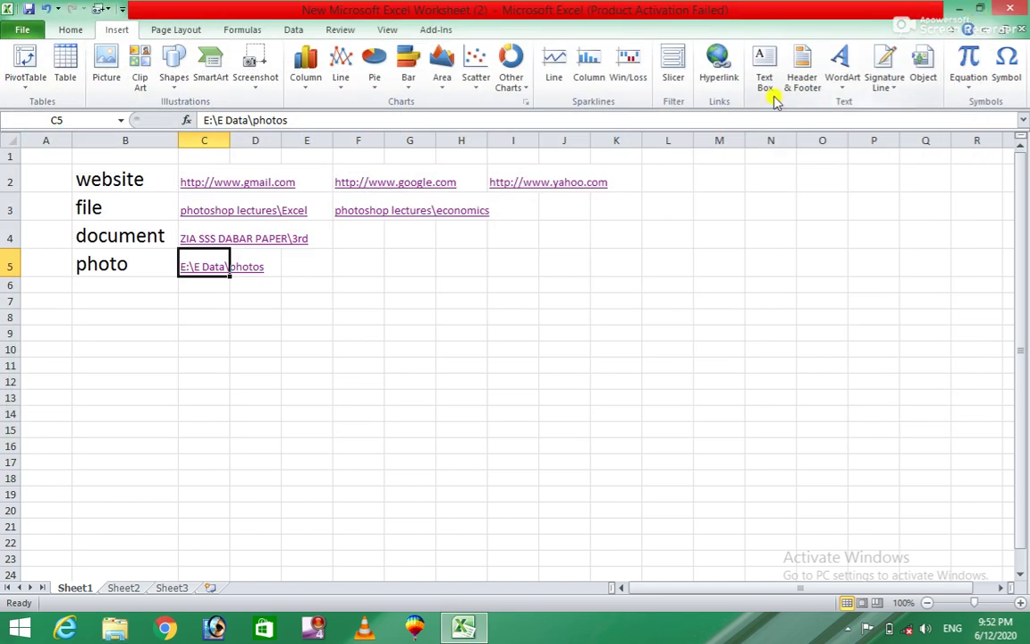